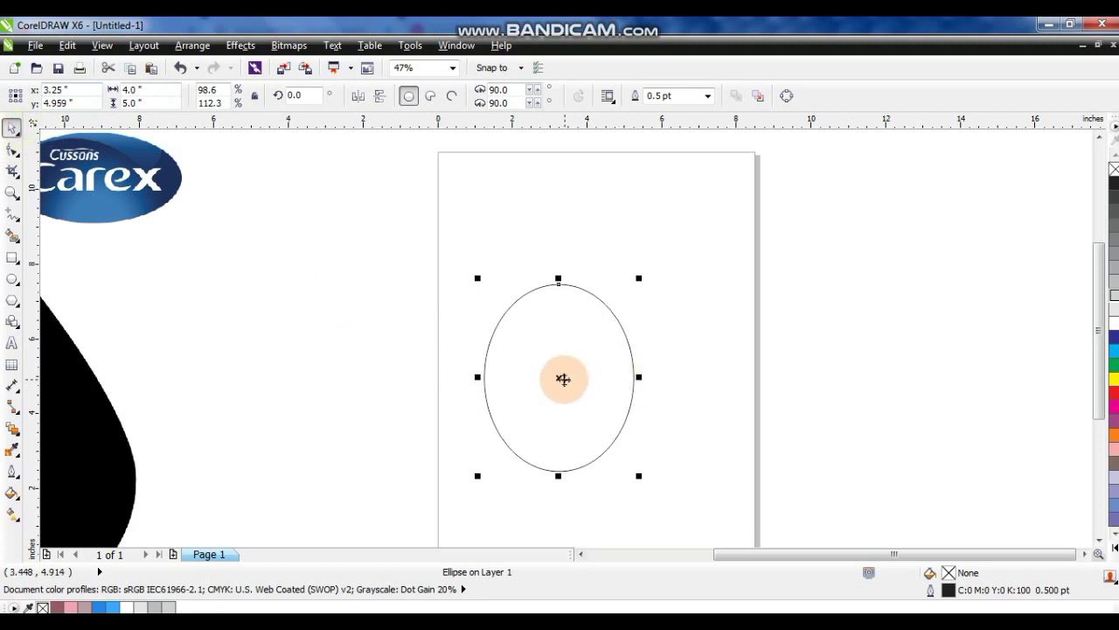
# Draw a straight diagonal line across the ellipse's upper-left part, about 3.96 in wide and 3.22 in high.
pyautogui.click(812, 391)
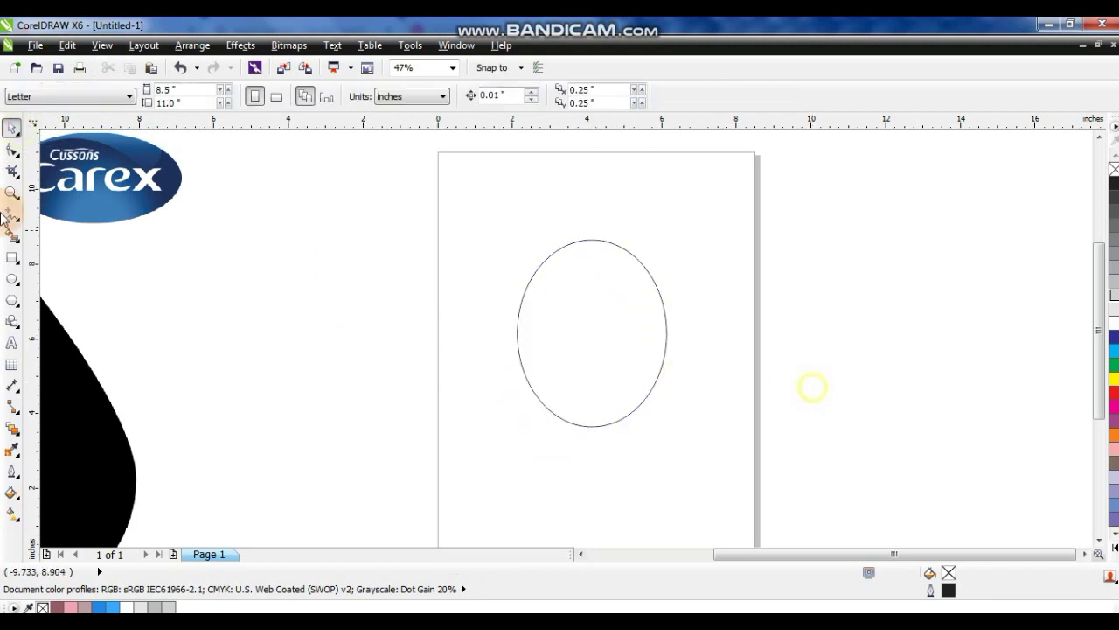
pyautogui.click(11, 194)
pyautogui.moveTo(502, 228); pyautogui.dragTo(725, 447)
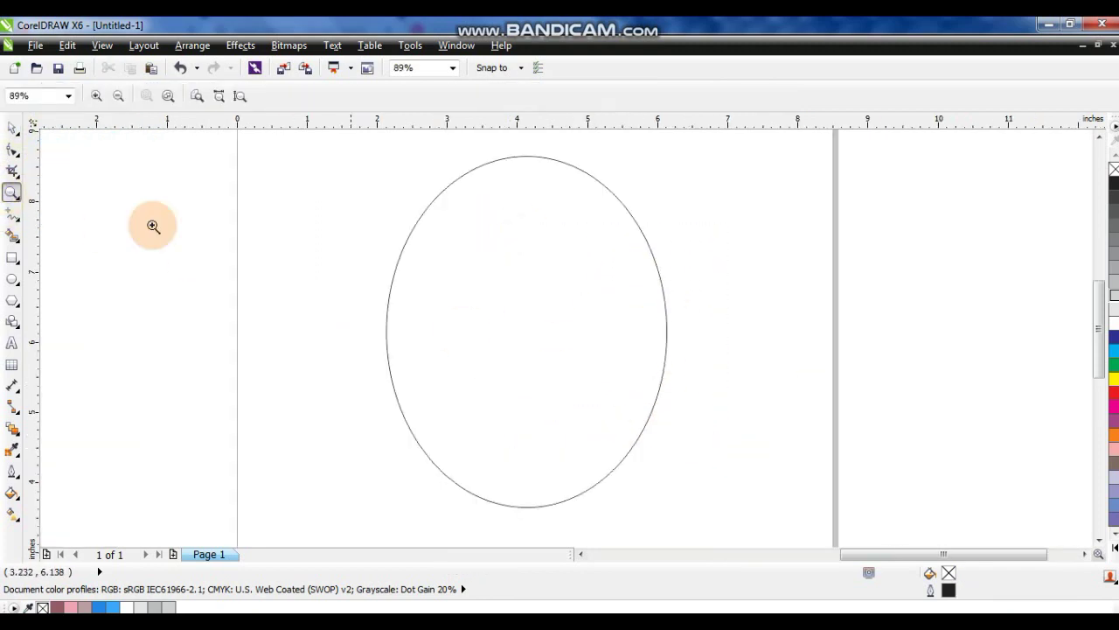
pyautogui.click(12, 217)
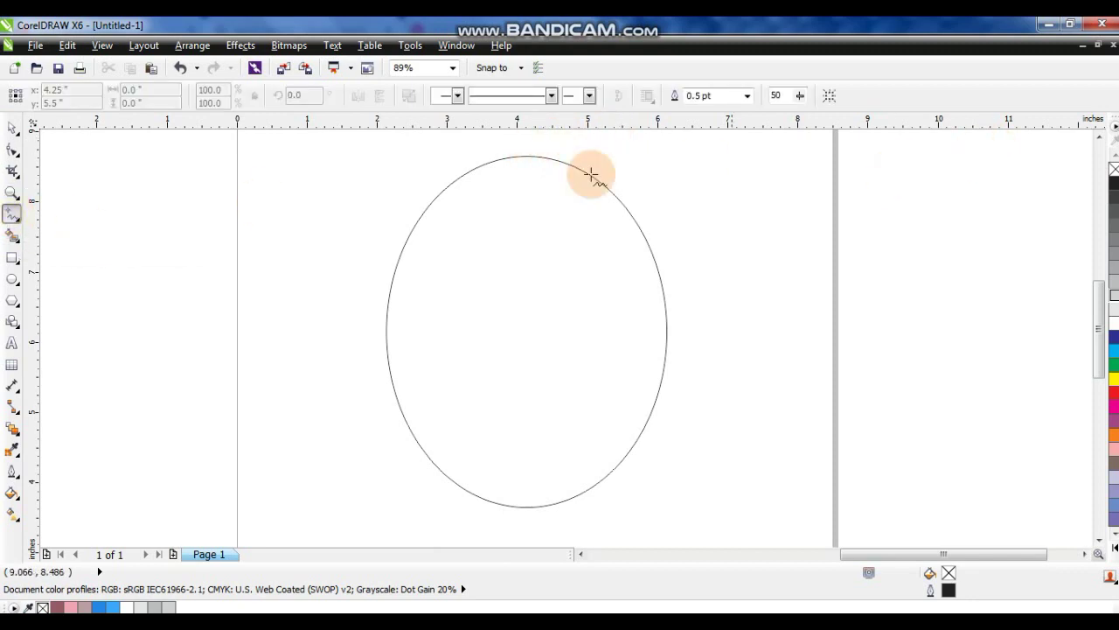
pyautogui.click(599, 134)
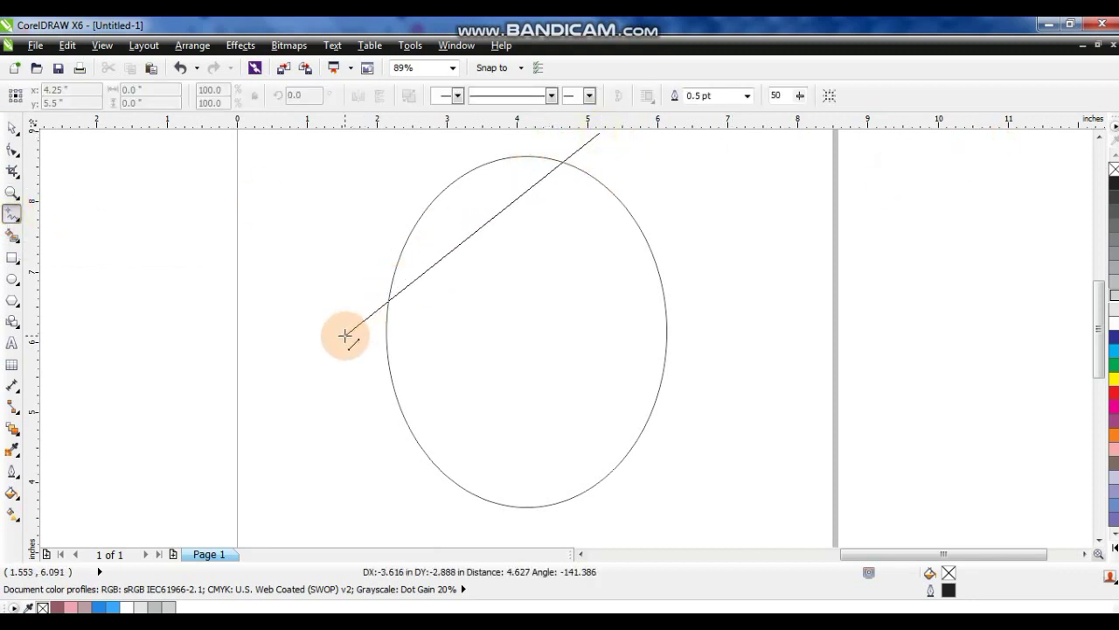
pyautogui.click(317, 362)
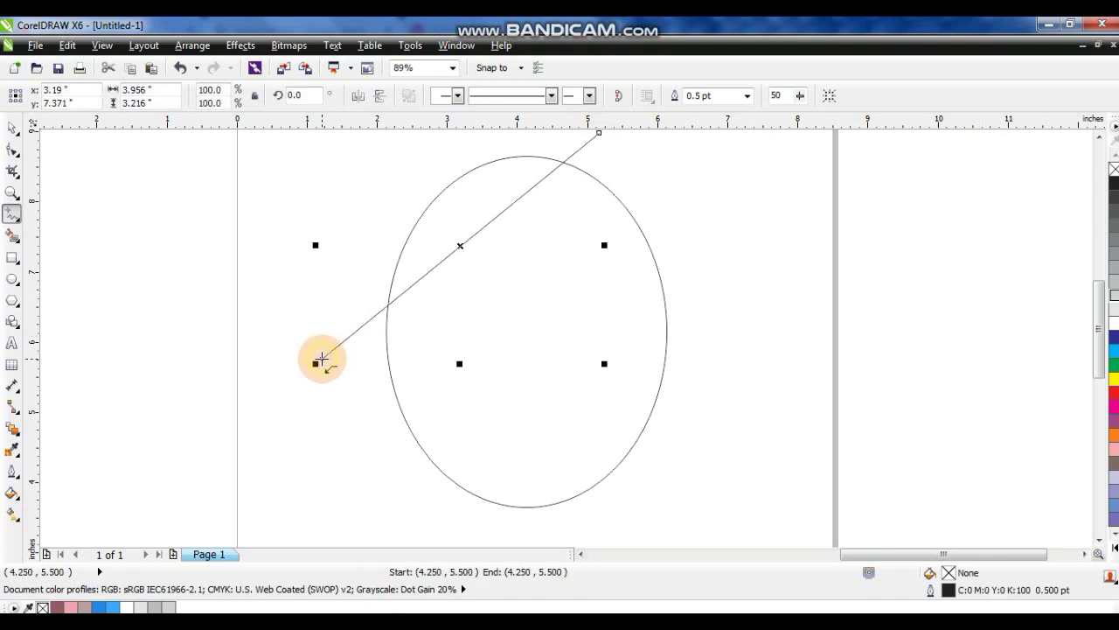
# Set the diagonal line's outline width to 3 pt and colour it blue (#2684E6).
pyautogui.click(12, 450)
pyautogui.click(12, 470)
pyautogui.click(60, 407)
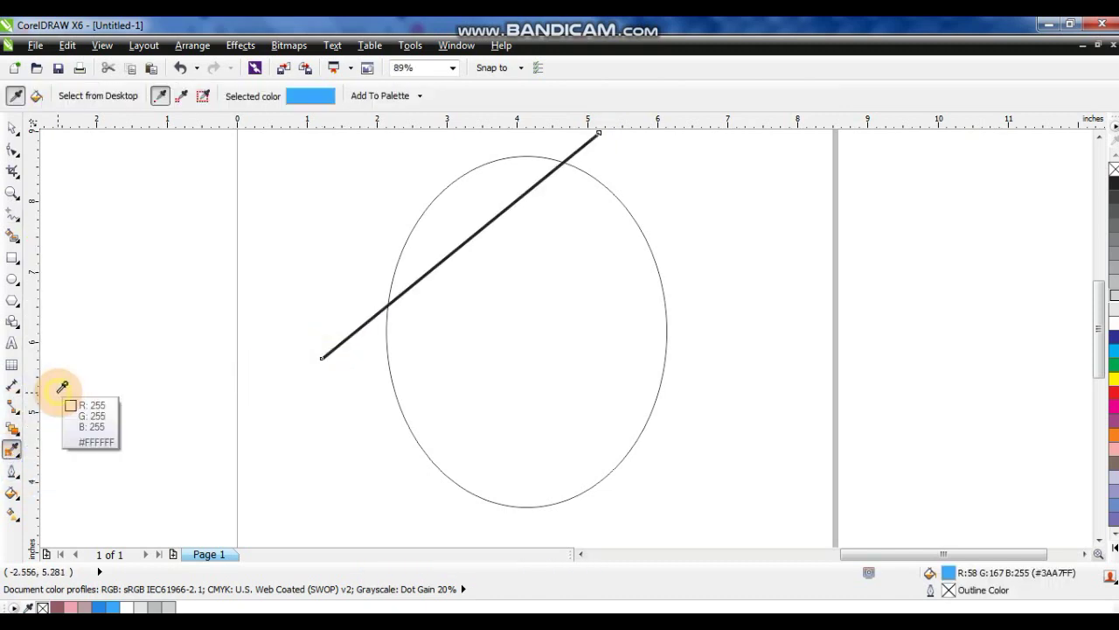
pyautogui.click(12, 129)
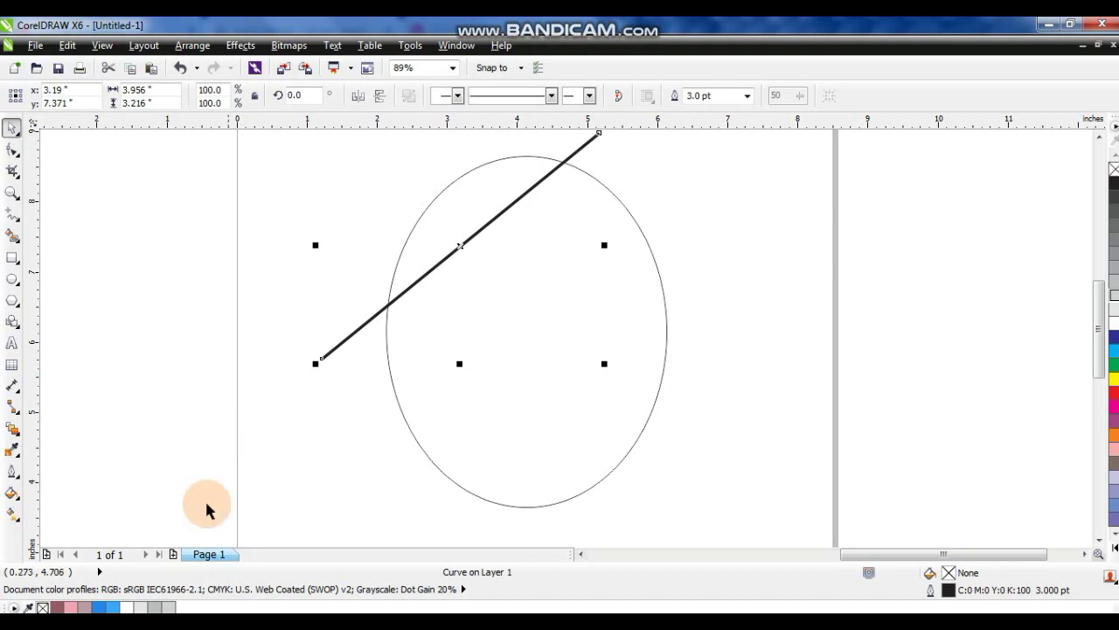
pyautogui.rightClick(100, 608)
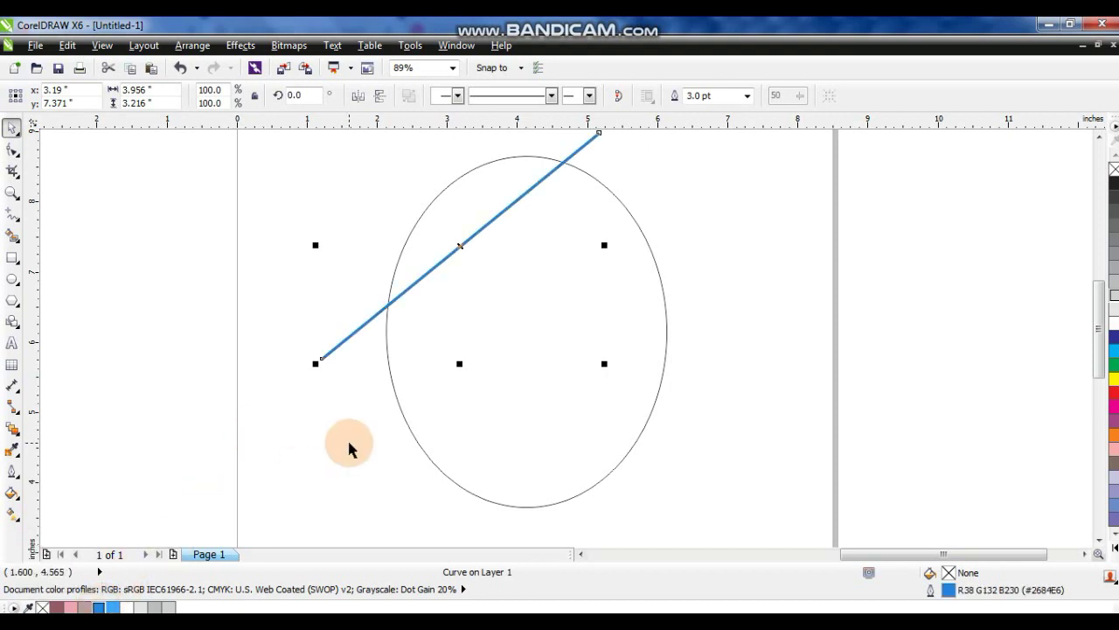
# Duplicate the line about 0.16 in below itself and repeat the duplication until the parallel stripes pass the ellipse's lower end.
pyautogui.moveTo(503, 210); pyautogui.dragTo(505, 229)
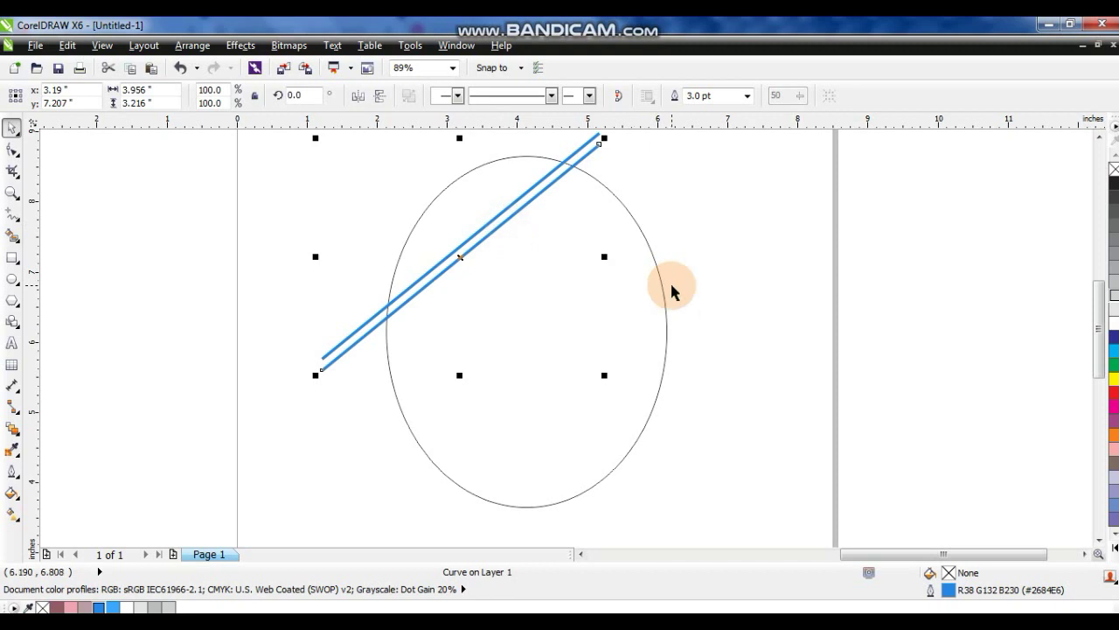
pyautogui.hotkey('ctrl', 'r')
pyautogui.hotkey('ctrl', 'r')
pyautogui.hotkey('ctrl', 'r')
pyautogui.hotkey('ctrl', 'r')
pyautogui.hotkey('ctrl', 'r')
pyautogui.hotkey('ctrl', 'r')
pyautogui.hotkey('ctrl', 'r')
pyautogui.hotkey('ctrl', 'r')
pyautogui.hotkey('ctrl', 'r')
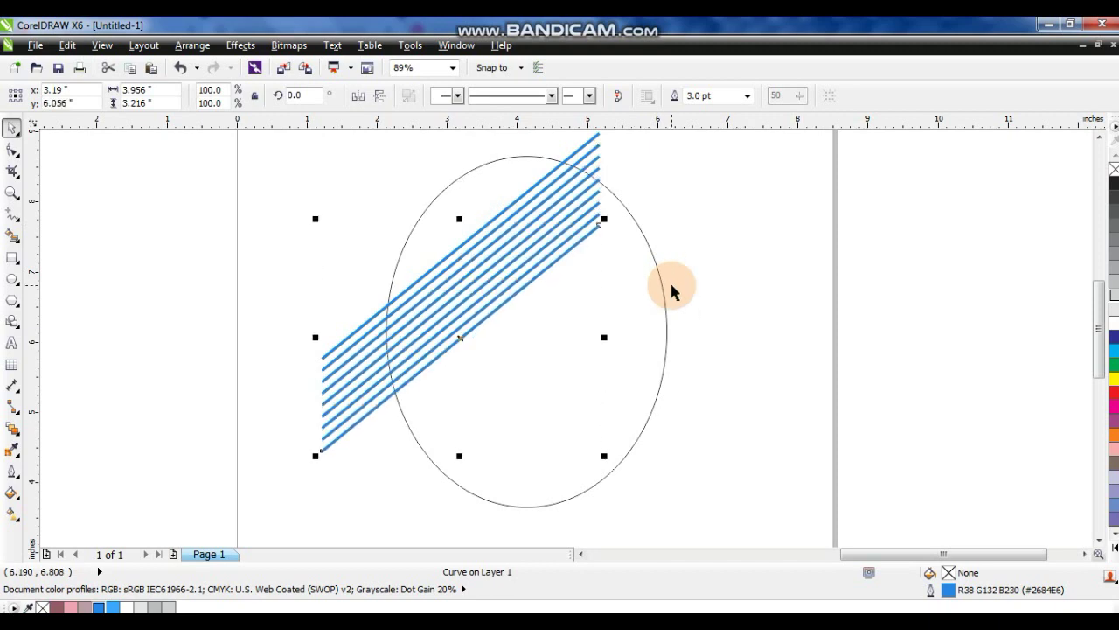
pyautogui.hotkey('ctrl', 'r')
pyautogui.hotkey('ctrl', 'r')
pyautogui.hotkey('ctrl', 'r')
pyautogui.hotkey('ctrl', 'r')
pyautogui.hotkey('ctrl', 'r')
pyautogui.hotkey('ctrl', 'r')
pyautogui.hotkey('ctrl', 'r')
pyautogui.hotkey('ctrl', 'r')
pyautogui.hotkey('ctrl', 'r')
pyautogui.hotkey('ctrl', 'r')
pyautogui.hotkey('ctrl', 'r')
pyautogui.hotkey('ctrl', 'r')
pyautogui.hotkey('ctrl', 'r')
pyautogui.hotkey('ctrl', 'r')
pyautogui.hotkey('ctrl', 'r')
pyautogui.hotkey('ctrl', 'r')
pyautogui.hotkey('ctrl', 'r')
pyautogui.hotkey('ctrl', 'r')
pyautogui.hotkey('ctrl', 'r')
pyautogui.hotkey('ctrl', 'r')
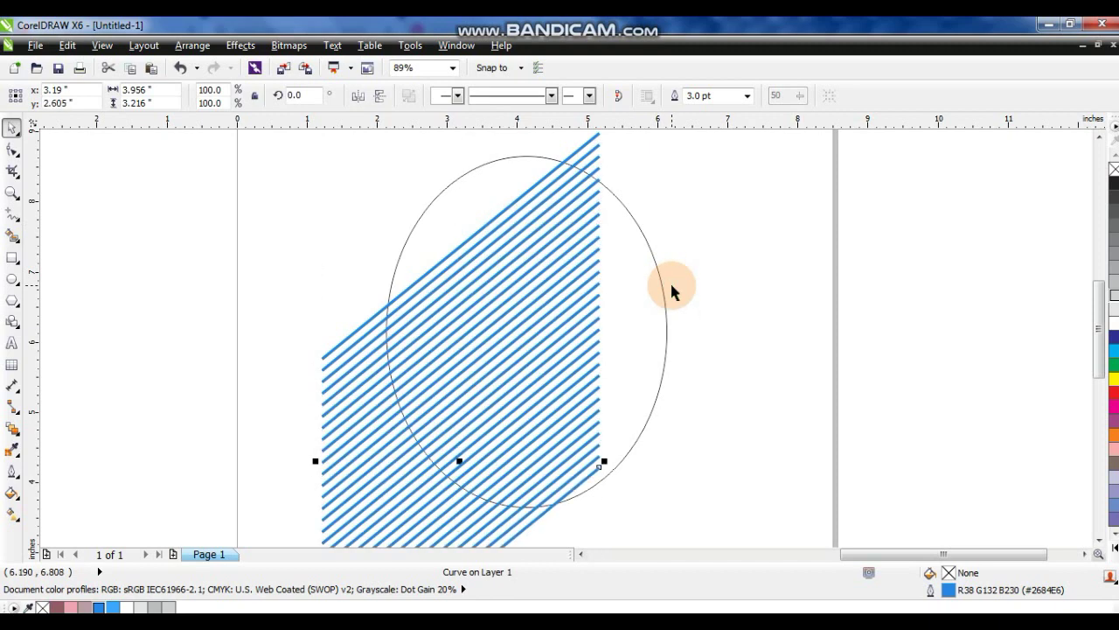
# Move all the stripes over the ellipse and enlarge them to about 4.41 by 9.63 in.
pyautogui.scroll(-3, 672, 288)
pyautogui.moveTo(378, 137)
pyautogui.mouseDown()
pyautogui.moveTo(642, 542)
pyautogui.moveTo(647, 512)
pyautogui.moveTo(642, 520)
pyautogui.mouseUp()
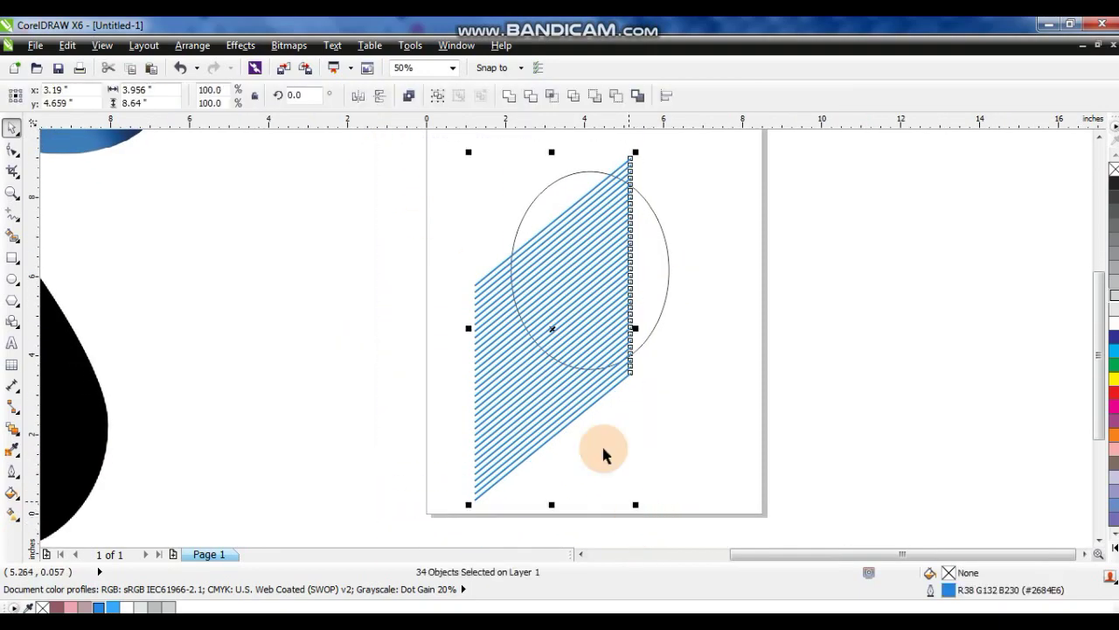
pyautogui.moveTo(554, 328)
pyautogui.mouseDown()
pyautogui.moveTo(569, 274)
pyautogui.moveTo(581, 274)
pyautogui.mouseUp()
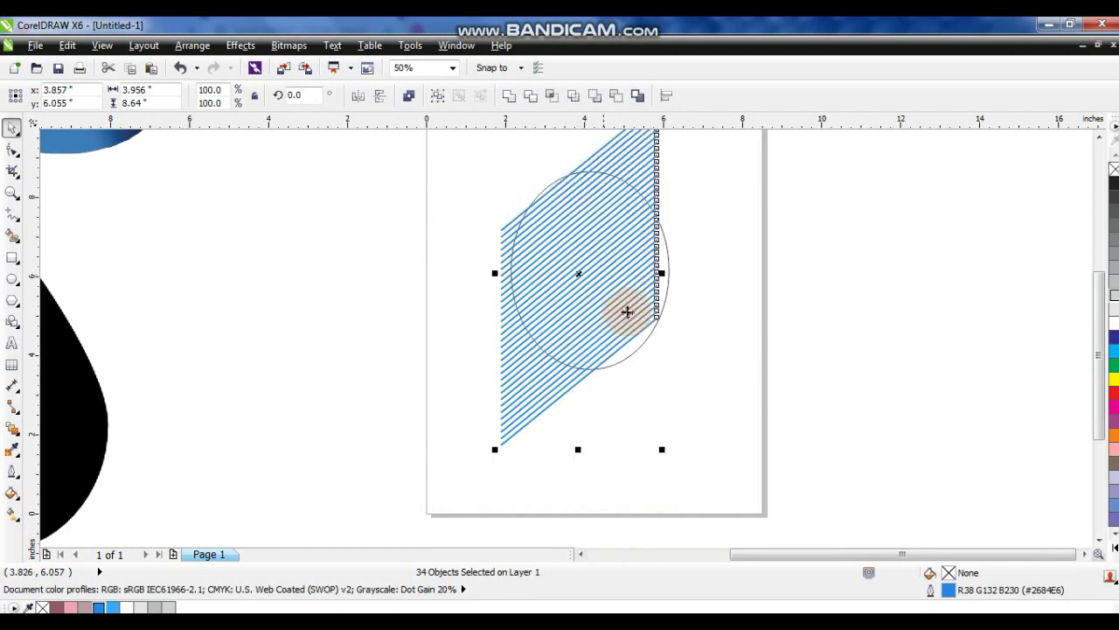
pyautogui.moveTo(664, 450); pyautogui.dragTo(697, 487)
# Group the stripes and align the group with the ellipse on both horizontal and vertical centres.
pyautogui.hotkey('ctrl', 'g')
pyautogui.keyDown('shift'); pyautogui.click(554, 180); pyautogui.keyUp('shift')
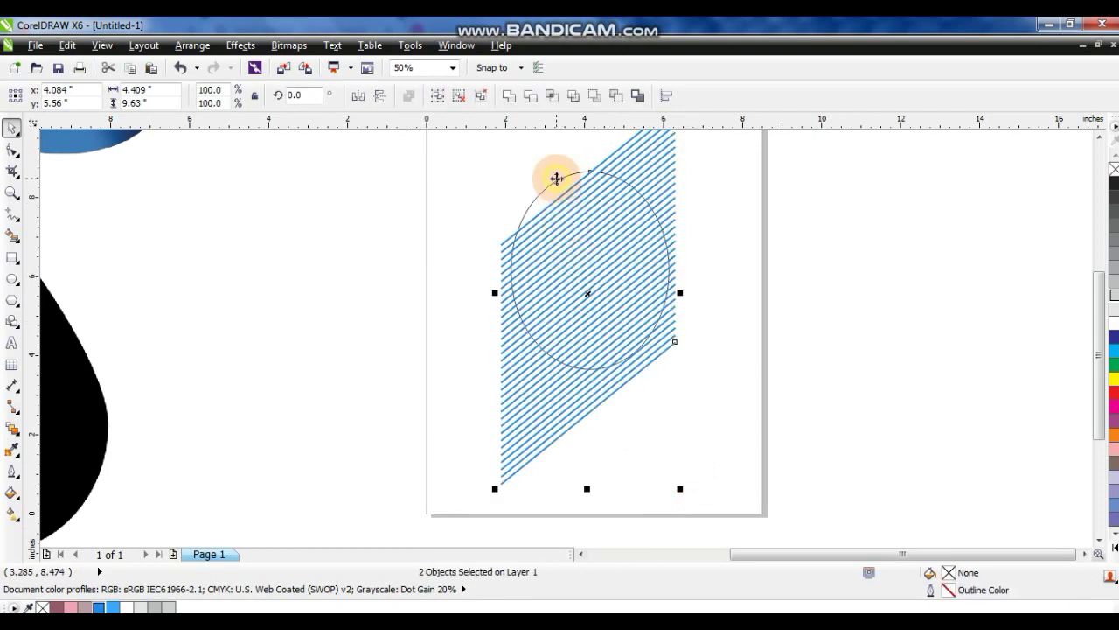
pyautogui.press('c')
pyautogui.press('e')
pyautogui.hotkey('shift', 'F2')
pyautogui.click(689, 264)
# Duplicate the stripe group in place and mirror the copy horizontally to form a crosshatch.
pyautogui.click(619, 237)
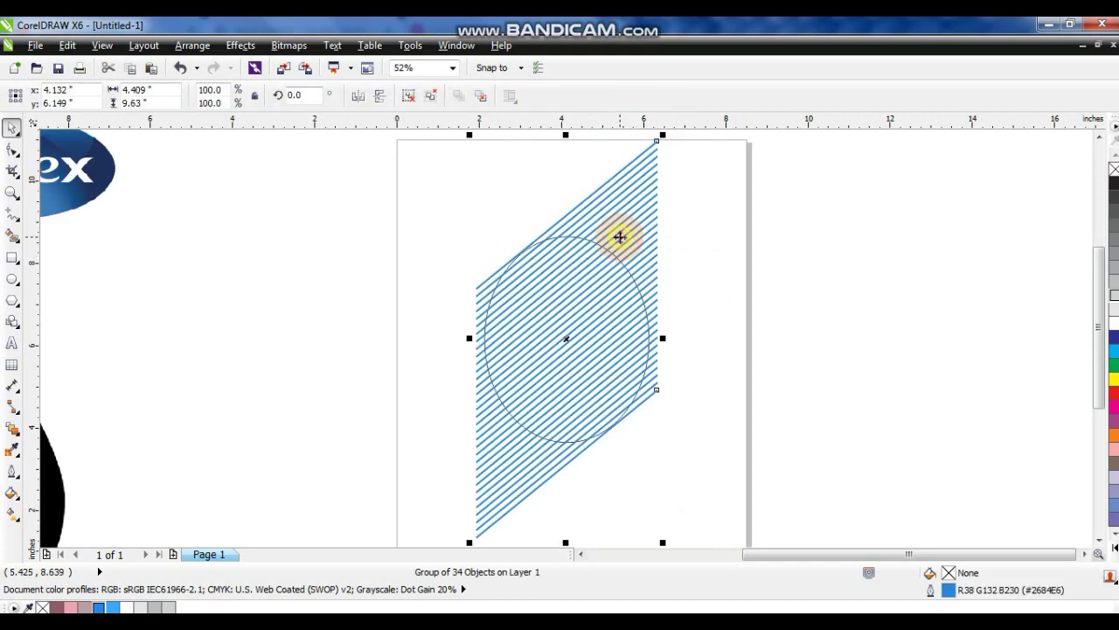
pyautogui.press('KP_Add')
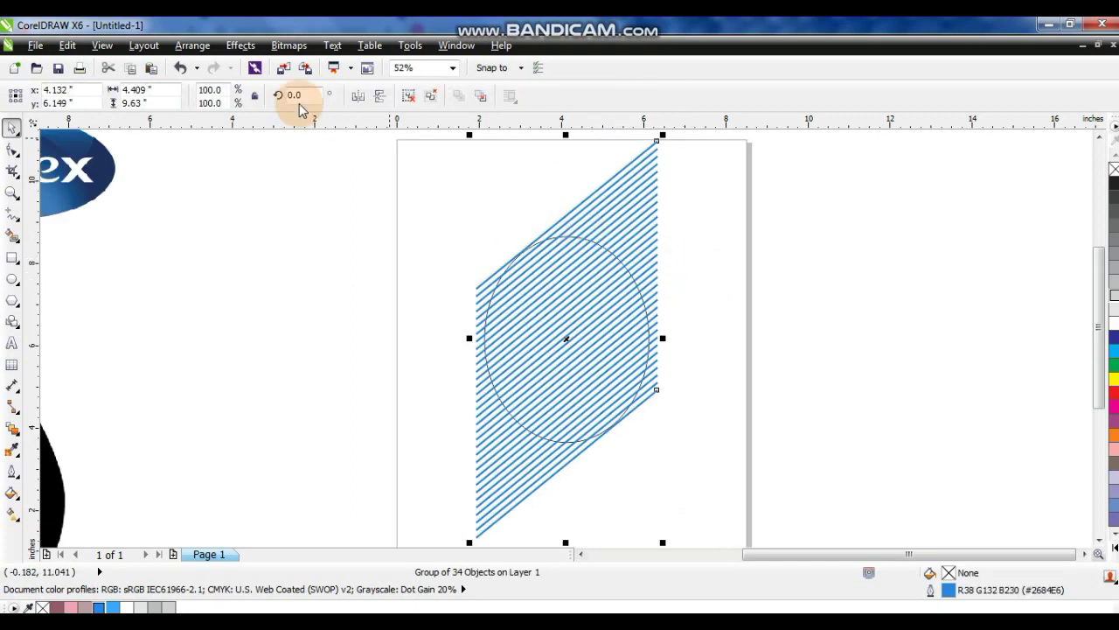
pyautogui.click(357, 96)
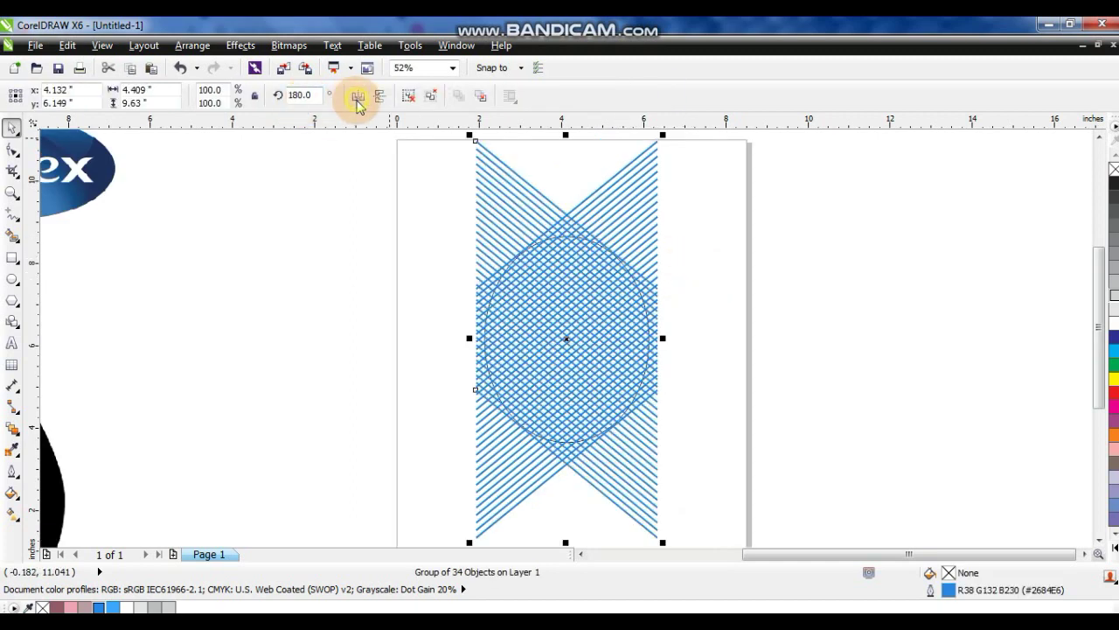
# Ungroup both stripe groups and combine all their lines into a single curve.
pyautogui.keyDown('shift'); pyautogui.click(620, 171); pyautogui.keyUp('shift')
pyautogui.click(461, 98)
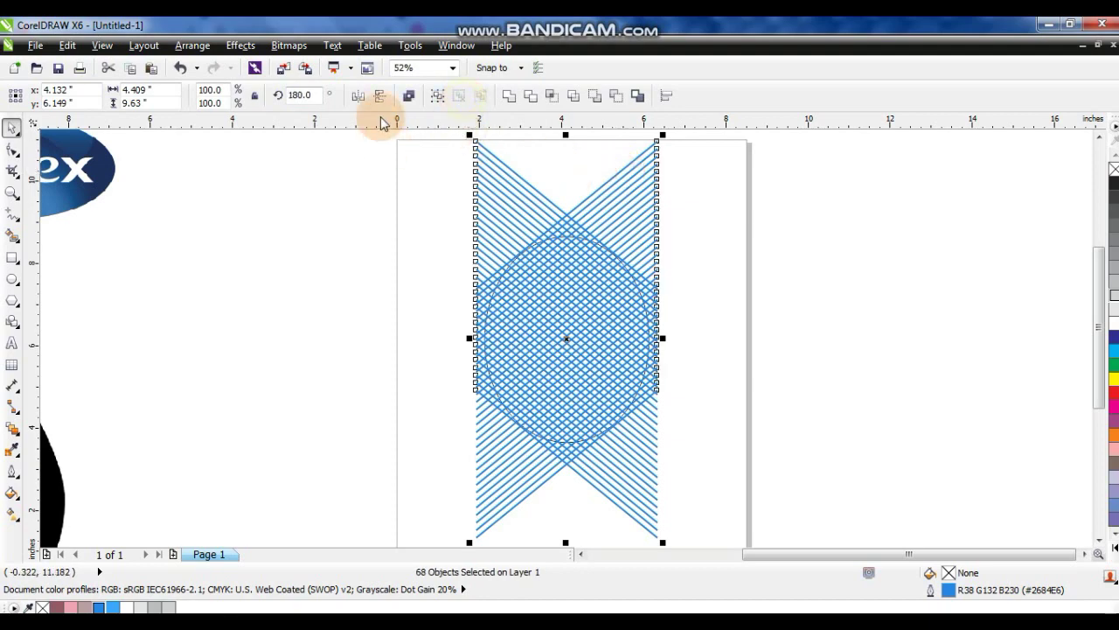
pyautogui.click(407, 96)
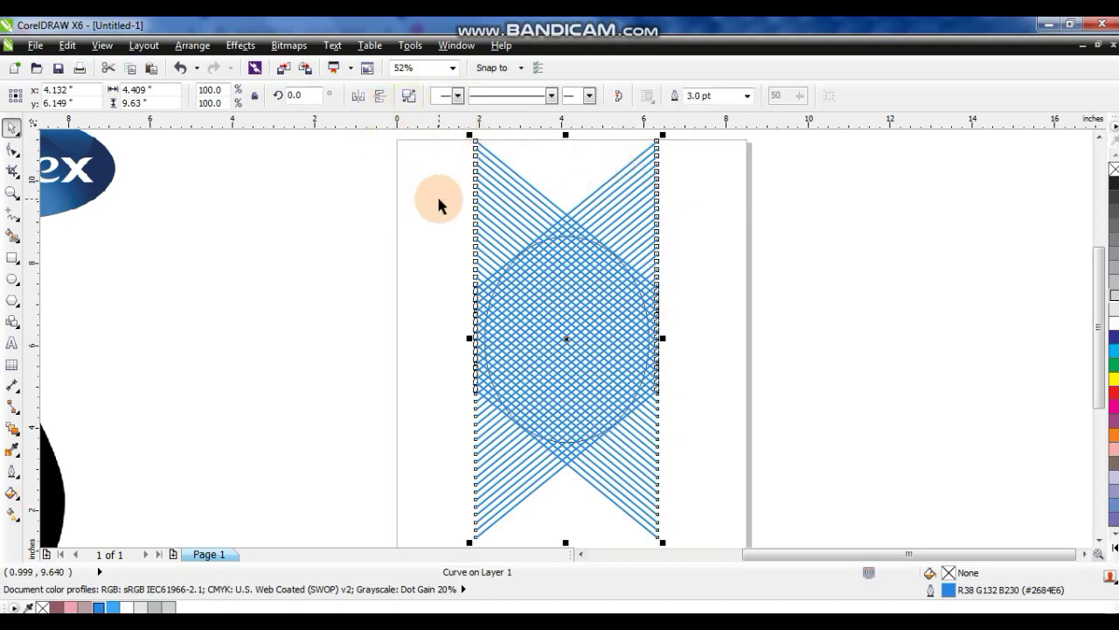
# Change the combined lattice's outline colour to 10% black.
pyautogui.click(13, 192)
pyautogui.moveTo(453, 214); pyautogui.dragTo(670, 318)
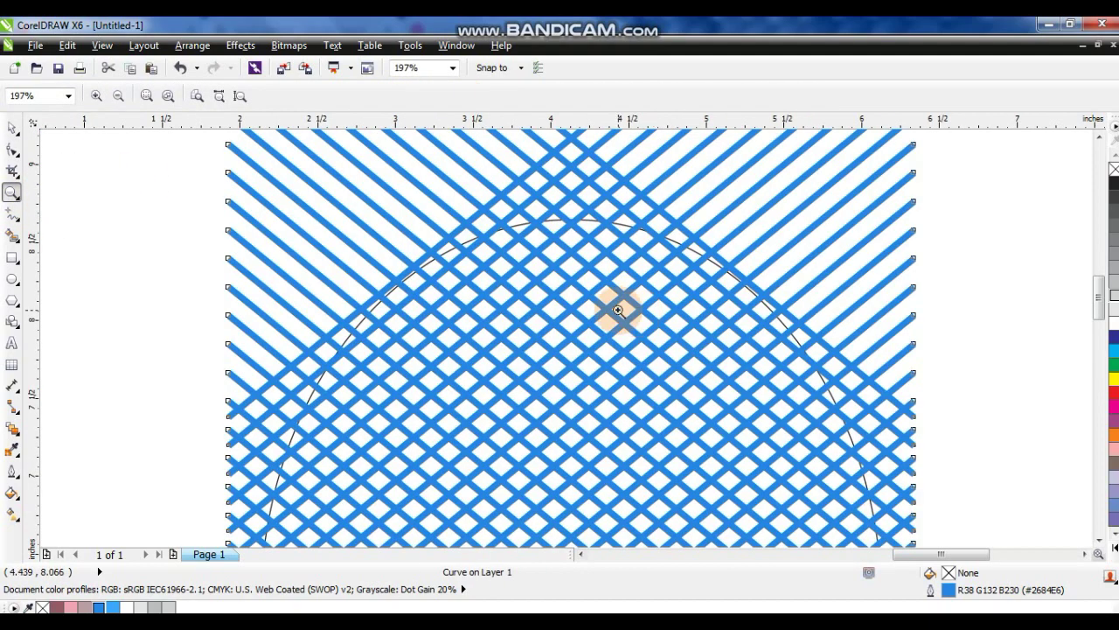
pyautogui.click(12, 128)
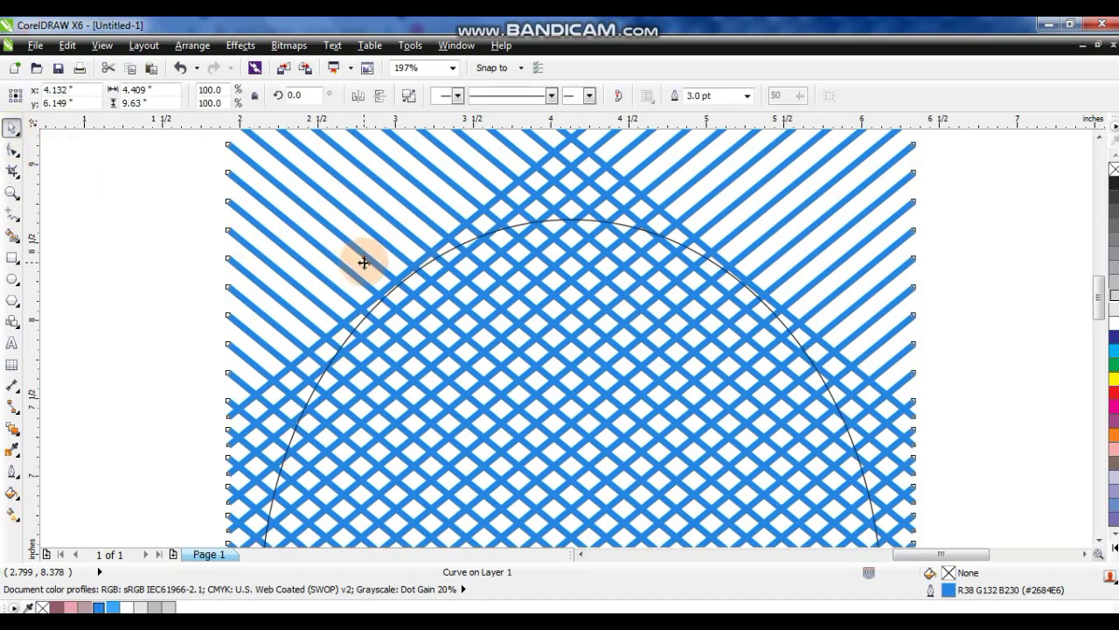
pyautogui.rightClick(1114, 310)
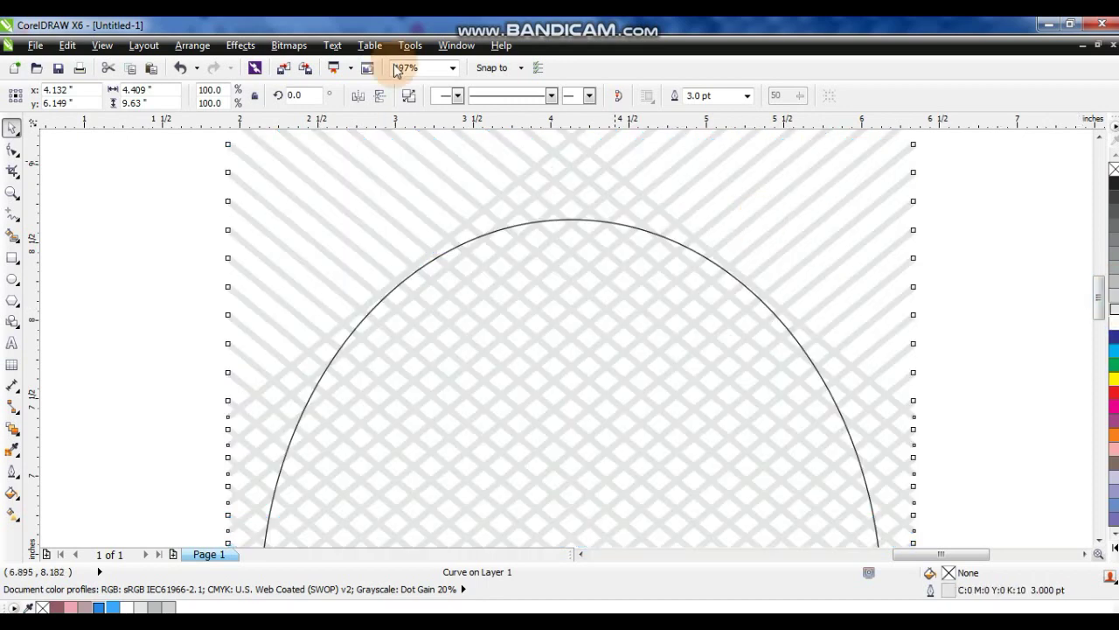
# PowerClip the grey lattice inside the ellipse.
pyautogui.click(240, 45)
pyautogui.moveTo(284, 278)
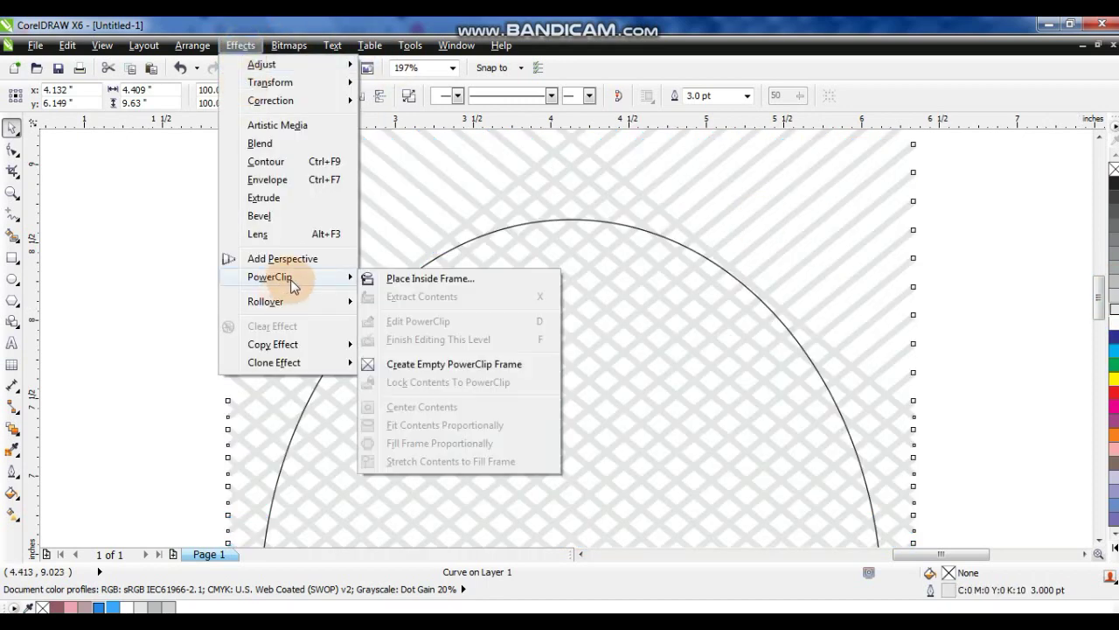
pyautogui.click(370, 278)
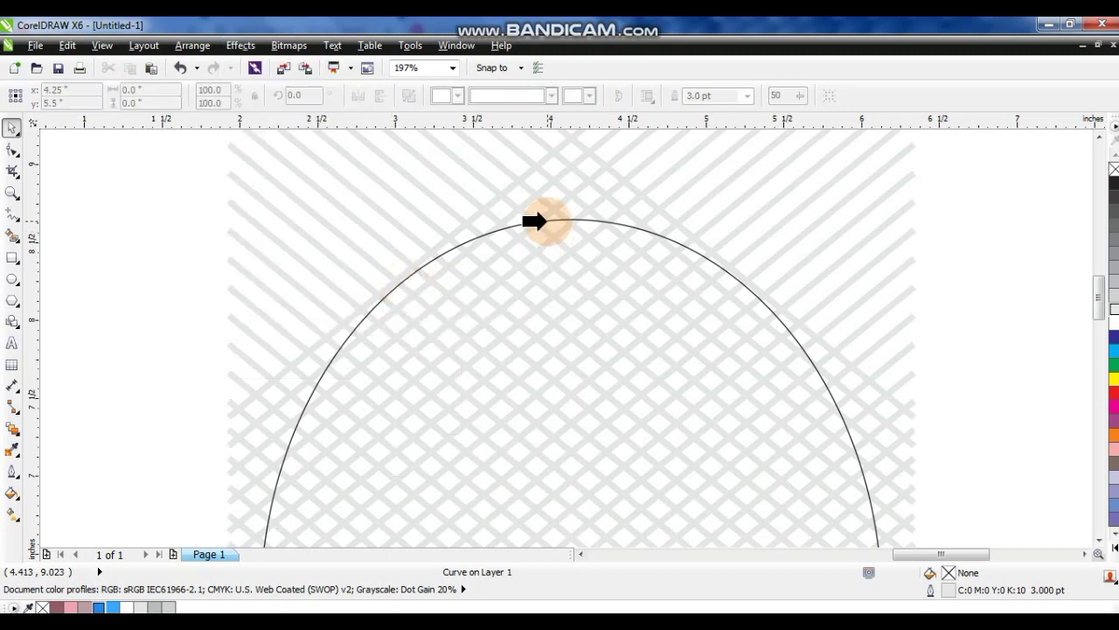
pyautogui.click(544, 222)
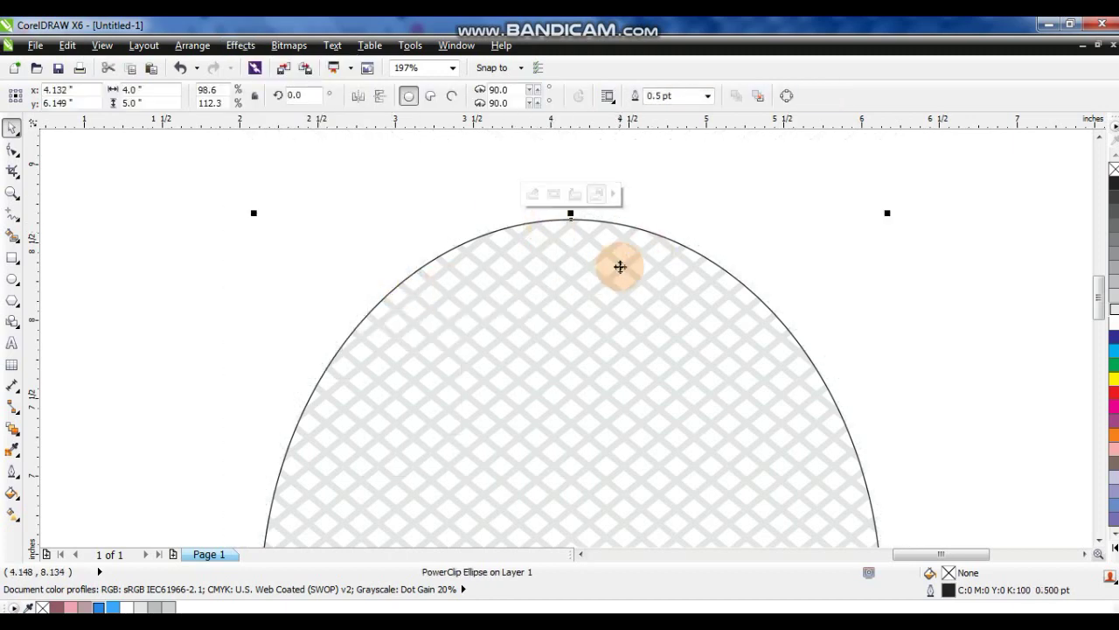
# Fill the PowerClip ellipse with blue (#2684E6) and remove its outline.
pyautogui.click(103, 606)
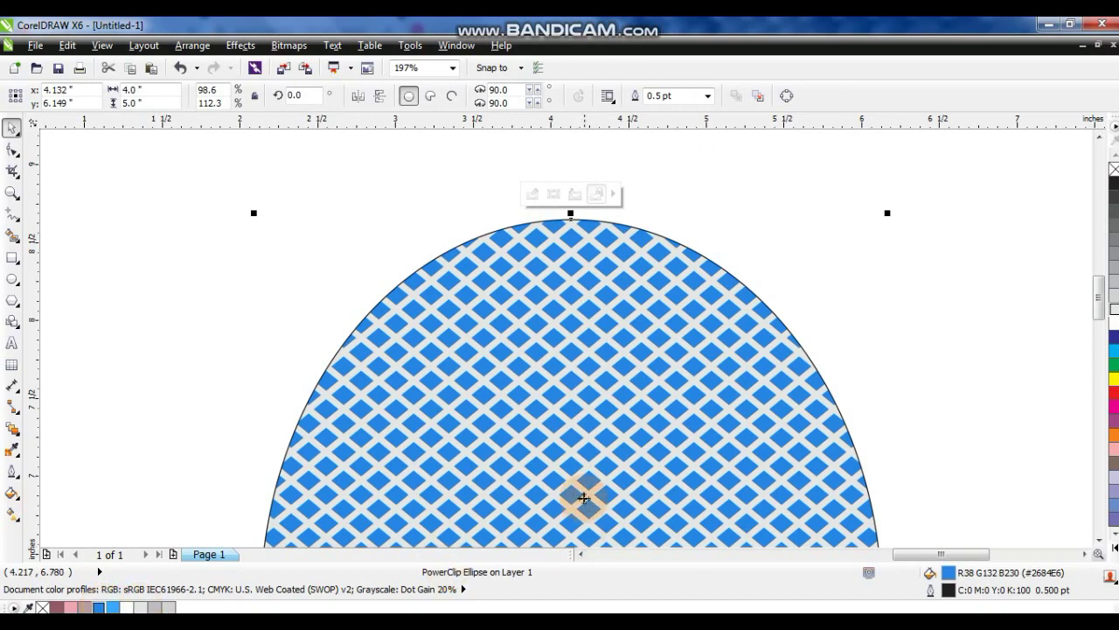
pyautogui.scroll(-3, 580, 495)
pyautogui.click(800, 442)
pyautogui.click(586, 387)
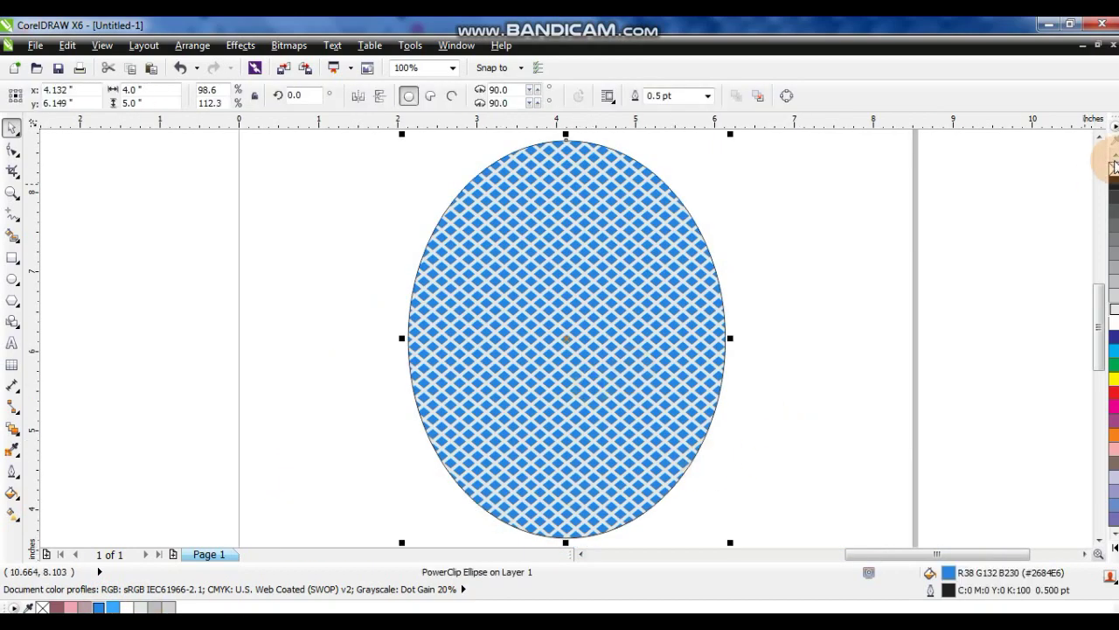
pyautogui.rightClick(1114, 169)
pyautogui.click(820, 334)
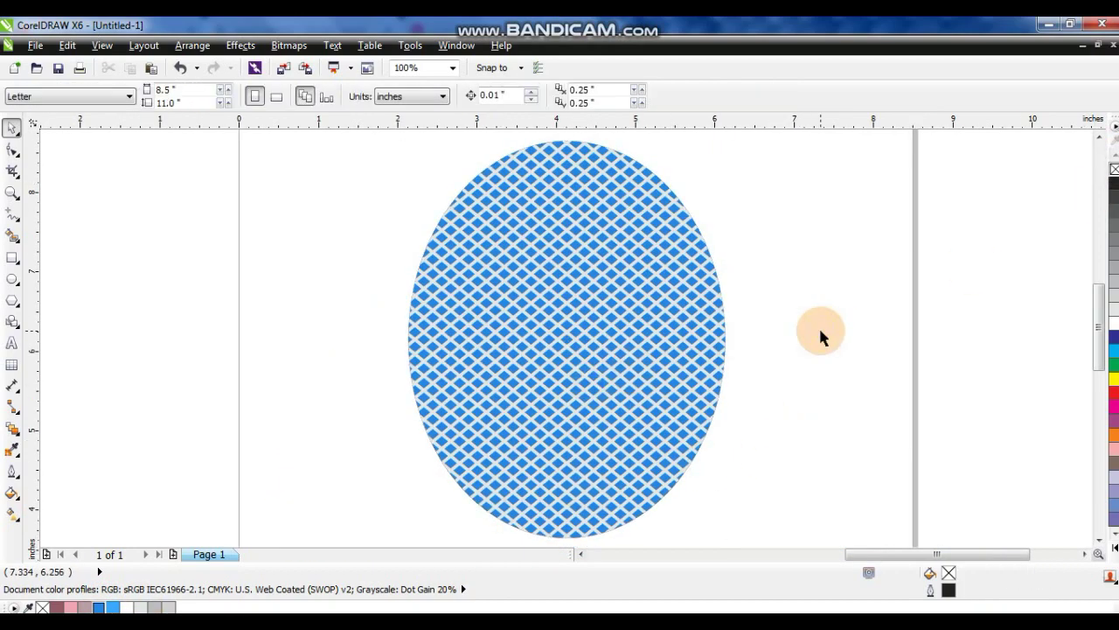
# Lighten the ellipse's blue fill to #A1CAF3 by mixing white into it.
pyautogui.click(550, 332)
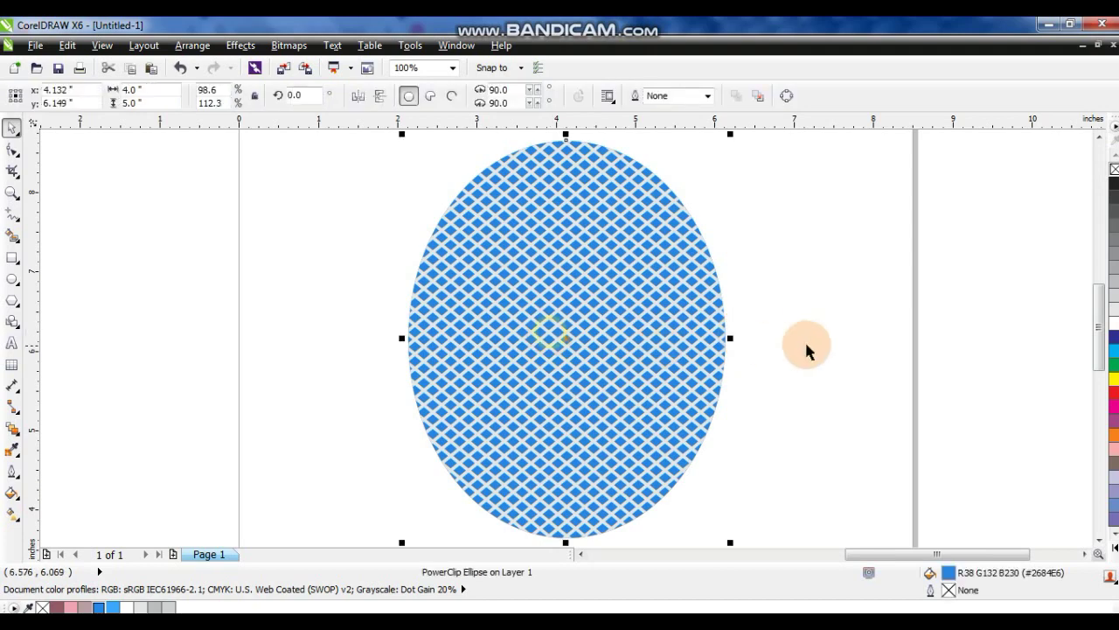
pyautogui.rightClick(607, 313)
pyautogui.click(537, 287)
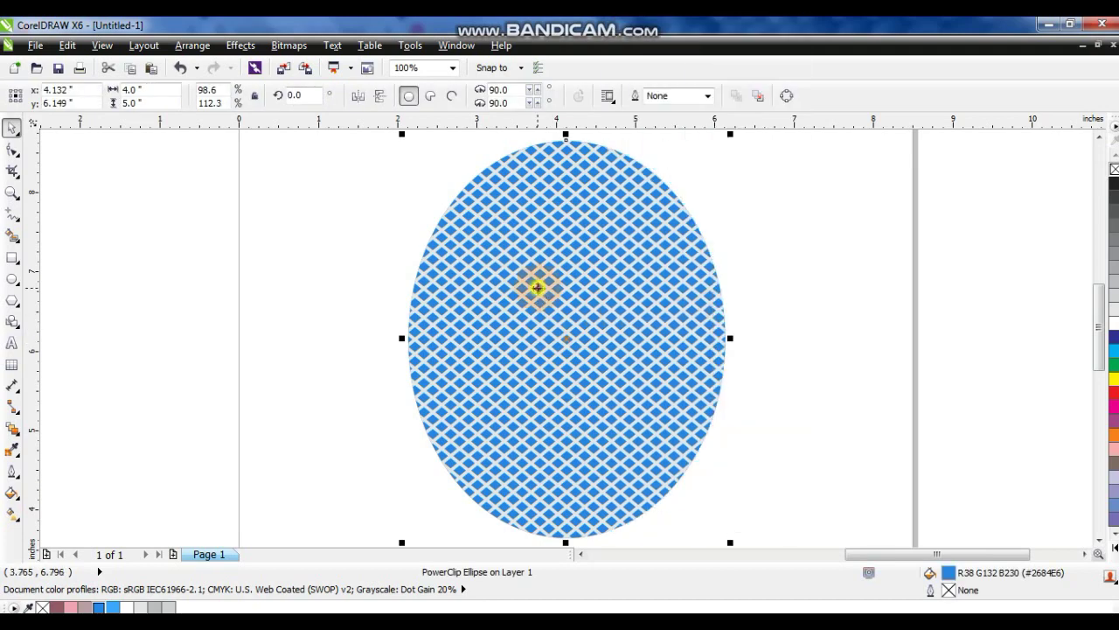
pyautogui.keyDown('ctrl'); pyautogui.click(1114, 326); pyautogui.keyUp('ctrl')
pyautogui.keyDown('ctrl'); pyautogui.click(1115, 327); pyautogui.keyUp('ctrl')
pyautogui.keyDown('ctrl'); pyautogui.click(1116, 328); pyautogui.keyUp('ctrl')
pyautogui.click(775, 355)
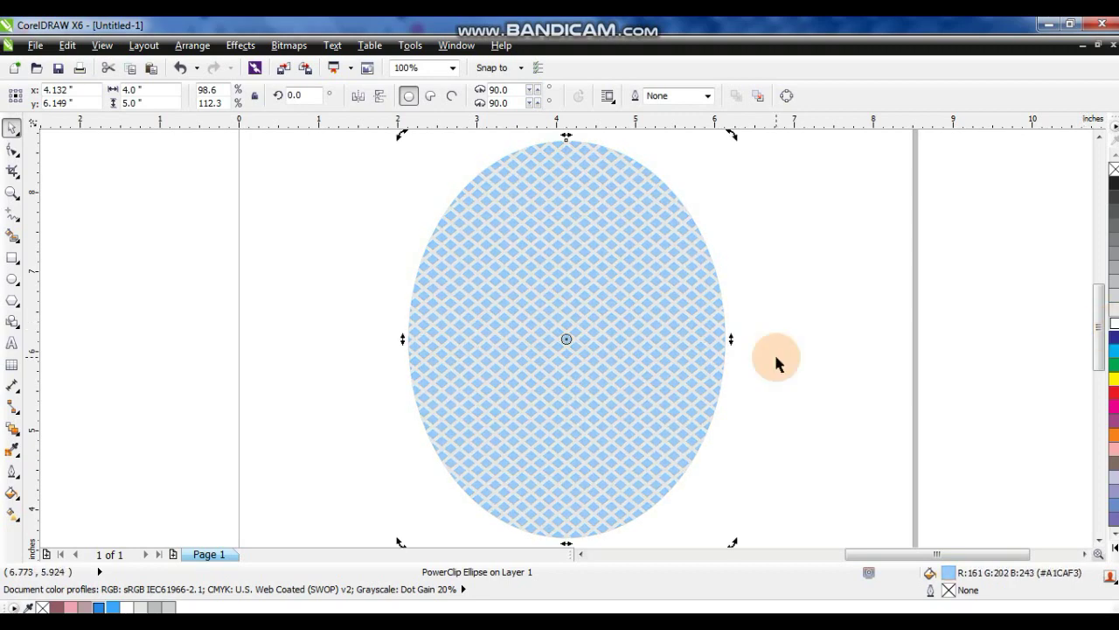
# Move the black drop bitmap up beside the patterned ellipse.
pyautogui.click(560, 364)
pyautogui.scroll(-1, 564, 367)
pyautogui.moveTo(79, 463); pyautogui.dragTo(357, 357)
pyautogui.click(563, 513)
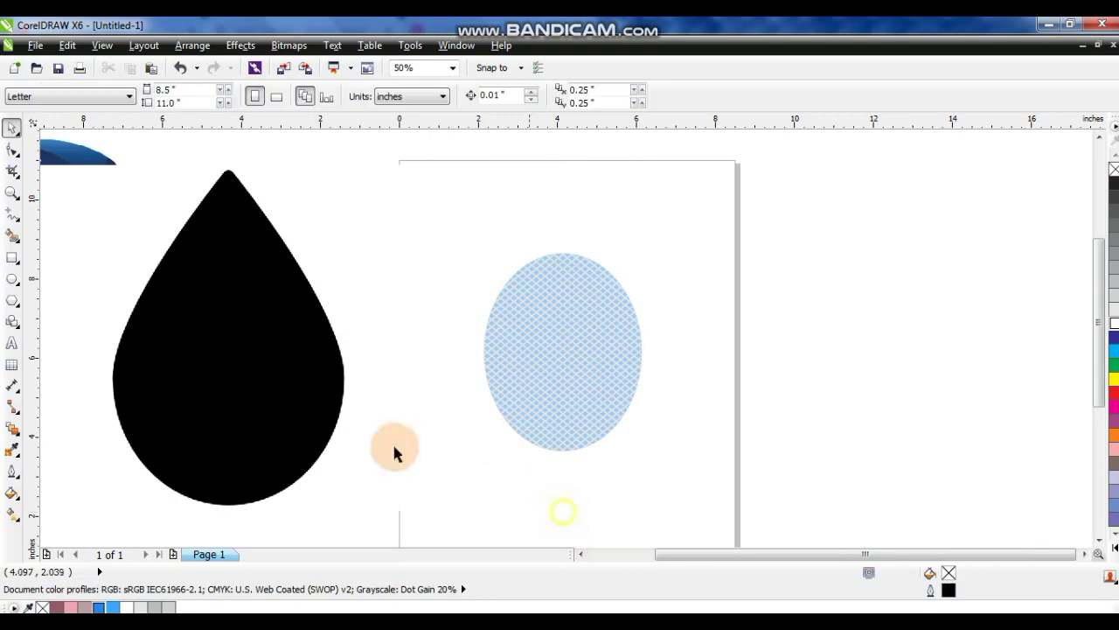
# Outline-trace the black drop bitmap as a high quality image, with background removal and smoothing 25.
pyautogui.rightClick(295, 370)
pyautogui.moveTo(387, 106)
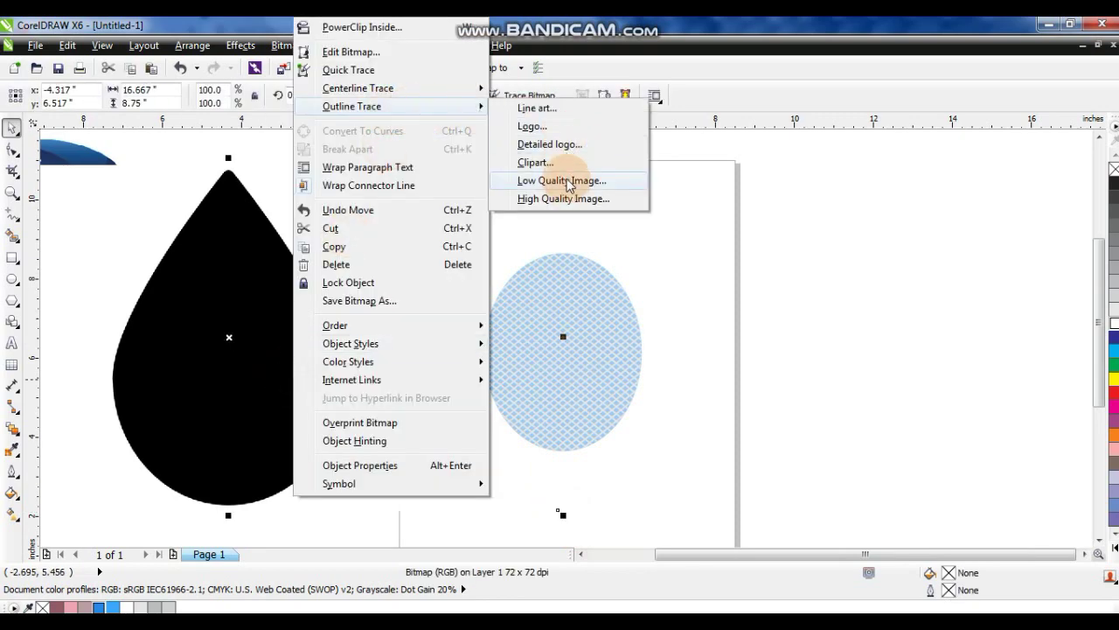
pyautogui.click(577, 198)
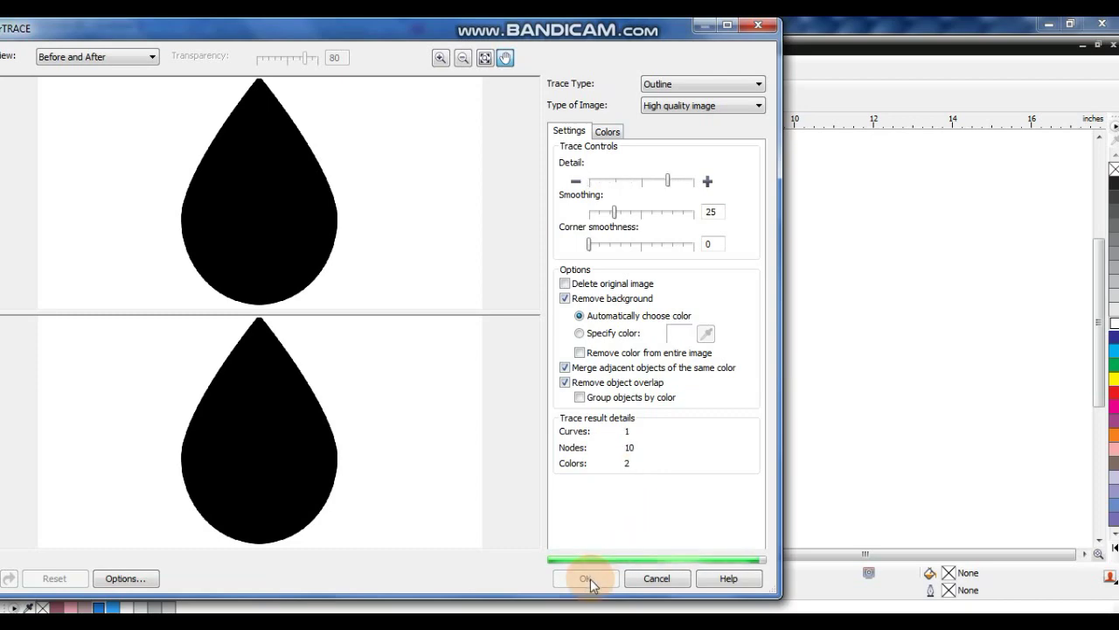
pyautogui.click(588, 578)
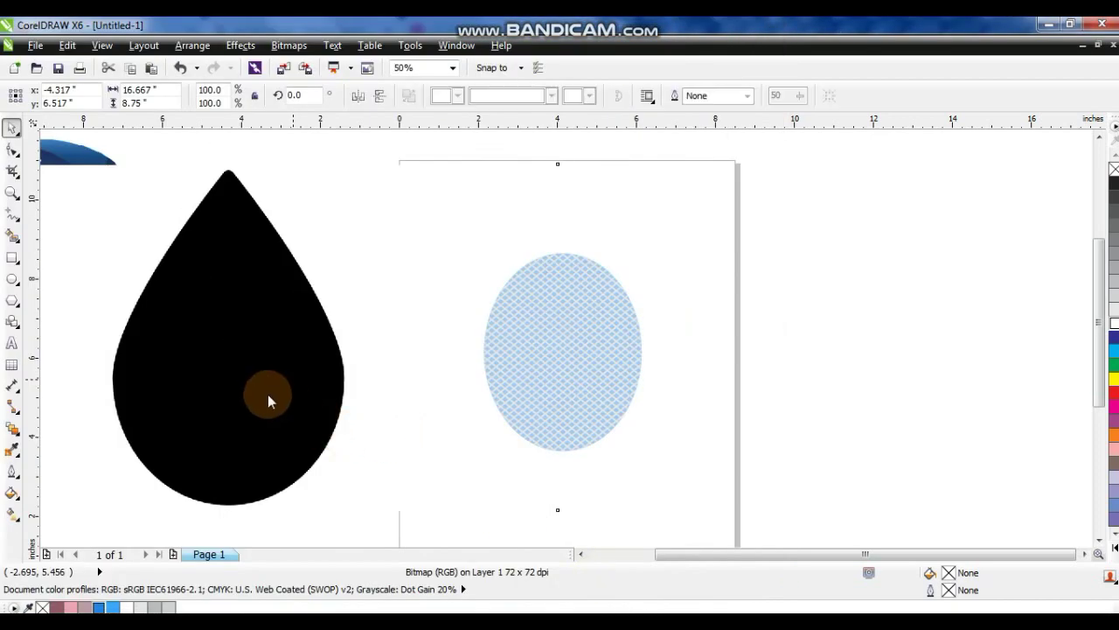
# Move the traced drop off the original black drop bitmap and delete the bitmap.
pyautogui.moveTo(252, 388)
pyautogui.mouseDown()
pyautogui.moveTo(237, 380)
pyautogui.moveTo(864, 380)
pyautogui.mouseUp()
pyautogui.click(232, 363)
pyautogui.press('Delete')
# Scale the traced drop down and place it over the patterned ellipse.
pyautogui.click(837, 395)
pyautogui.moveTo(979, 165); pyautogui.dragTo(837, 369)
pyautogui.moveTo(795, 400); pyautogui.dragTo(568, 344)
pyautogui.scroll(2, 581, 336)
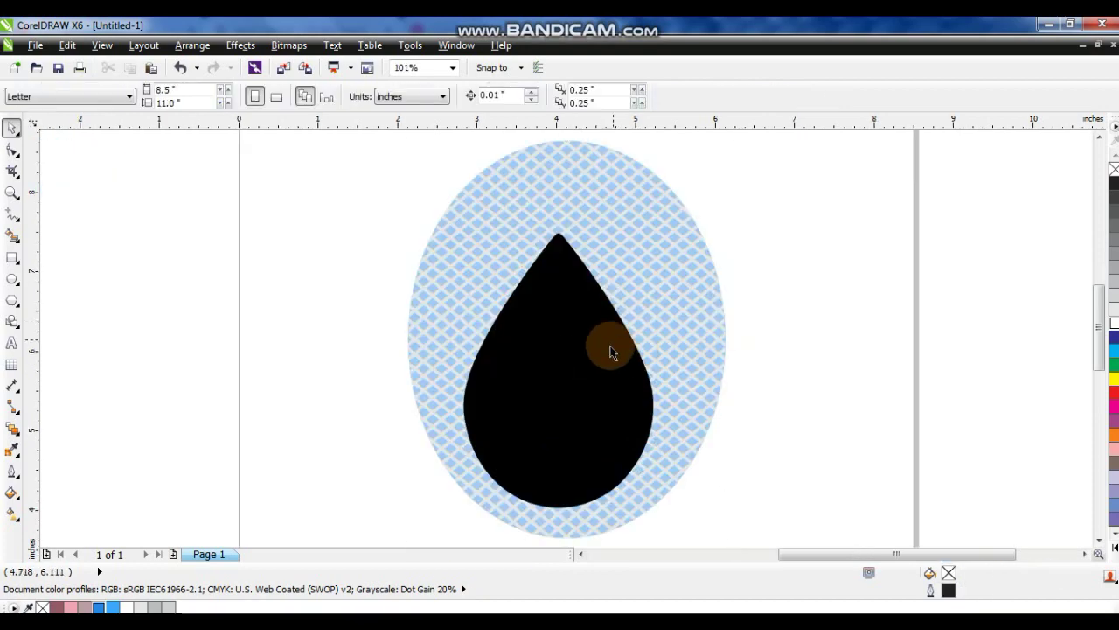
# Enlarge the black drop to about 3.32 × 4.79 in so it nearly fills the patterned ellipse's height.
pyautogui.moveTo(658, 226); pyautogui.dragTo(727, 292)
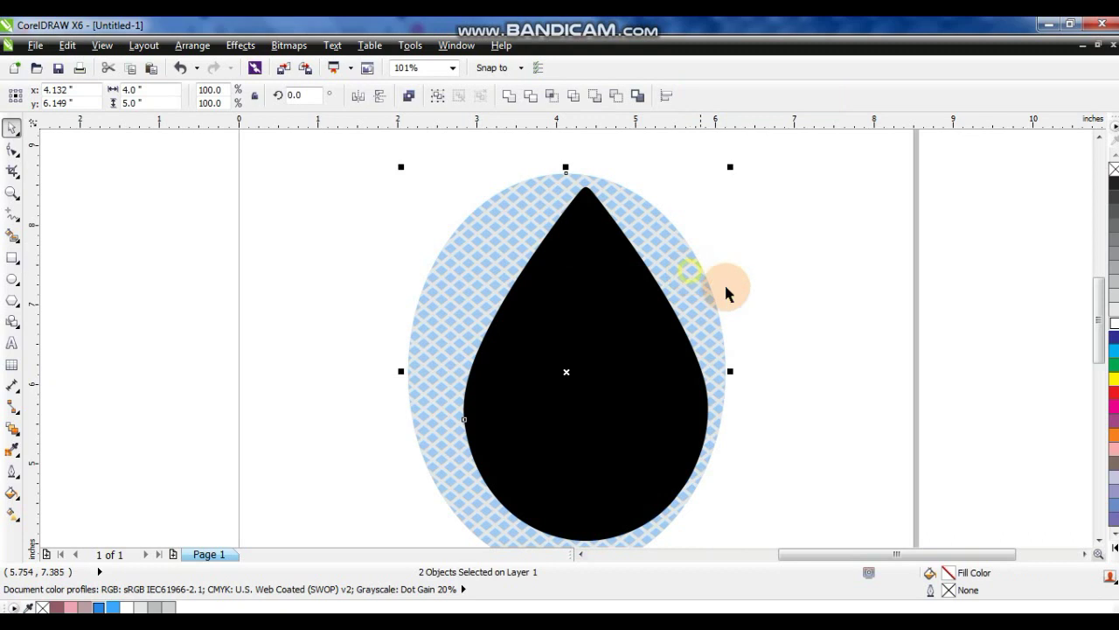
pyautogui.click(716, 338)
pyautogui.scroll(-1, 700, 359)
pyautogui.keyDown('ctrl'); pyautogui.click(620, 407); pyautogui.keyUp('ctrl')
pyautogui.moveTo(692, 512); pyautogui.dragTo(700, 532)
pyautogui.moveTo(439, 522)
pyautogui.mouseDown()
pyautogui.moveTo(432, 538)
pyautogui.moveTo(452, 492)
pyautogui.moveTo(429, 519)
pyautogui.mouseUp()
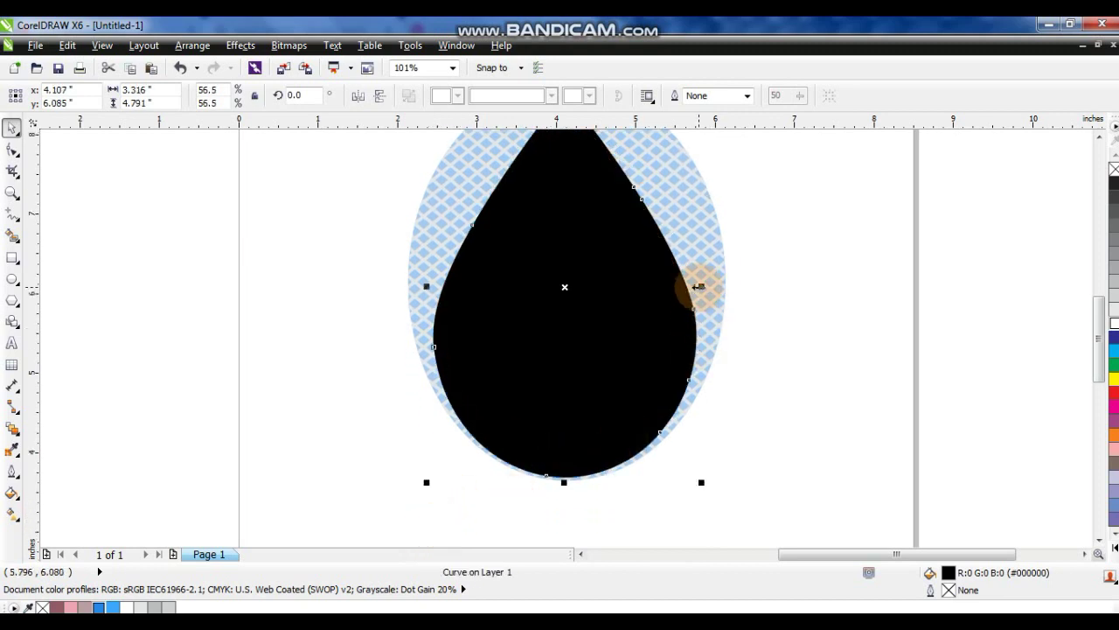
# Centre the black drop horizontally on the patterned ellipse.
pyautogui.keyDown('shift'); pyautogui.click(715, 276); pyautogui.keyUp('shift')
pyautogui.press('c')
pyautogui.scroll(1, 722, 272)
pyautogui.click(632, 354)
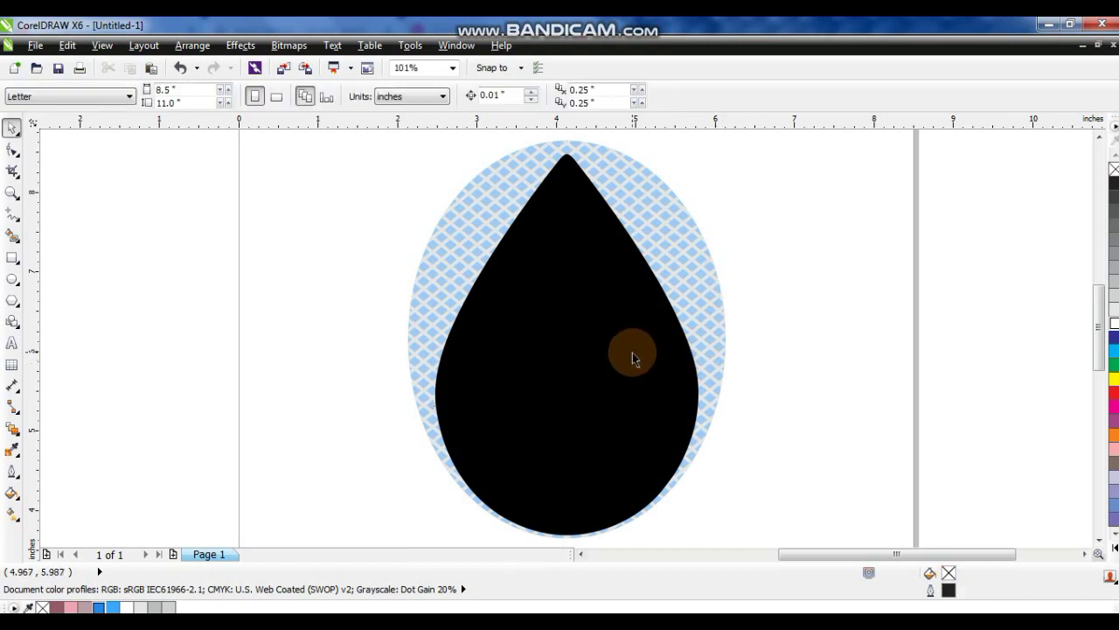
# Create a smaller copy of the black drop, about 3.23 × 4.67 in, with a white hairline outline.
pyautogui.moveTo(705, 548); pyautogui.dragTo(696, 530)
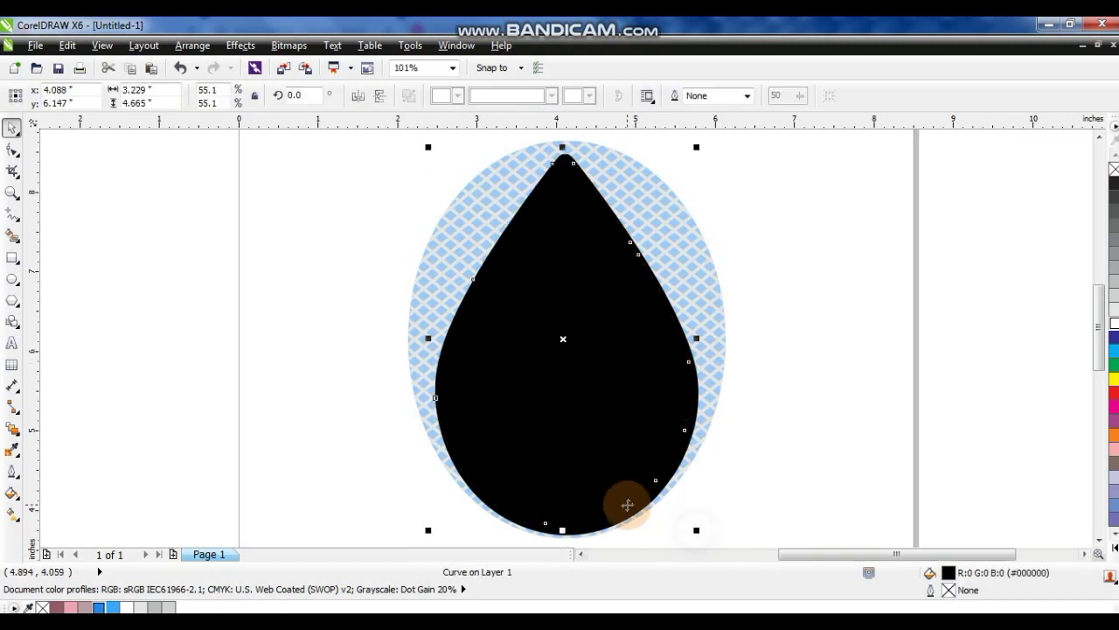
pyautogui.rightClick(1114, 324)
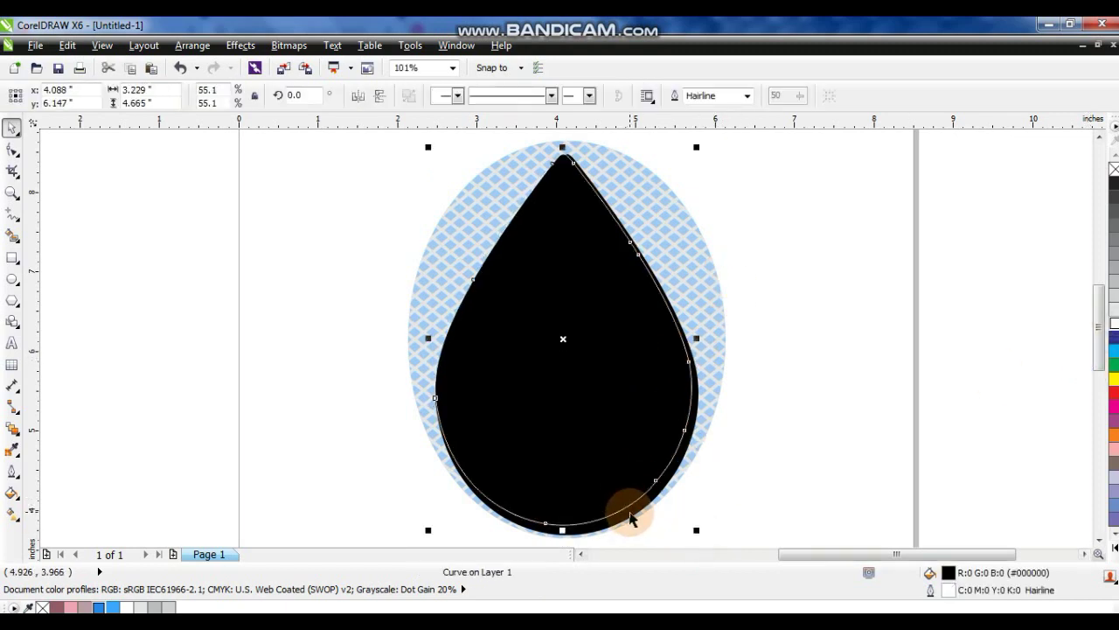
pyautogui.click(767, 487)
# Shrink the white-outlined drop to about 3.17 × 4.57 in and centre it horizontally on the larger drop.
pyautogui.moveTo(606, 467); pyautogui.dragTo(624, 475)
pyautogui.moveTo(699, 529); pyautogui.dragTo(690, 524)
pyautogui.keyDown('shift'); pyautogui.click(682, 483); pyautogui.keyUp('shift')
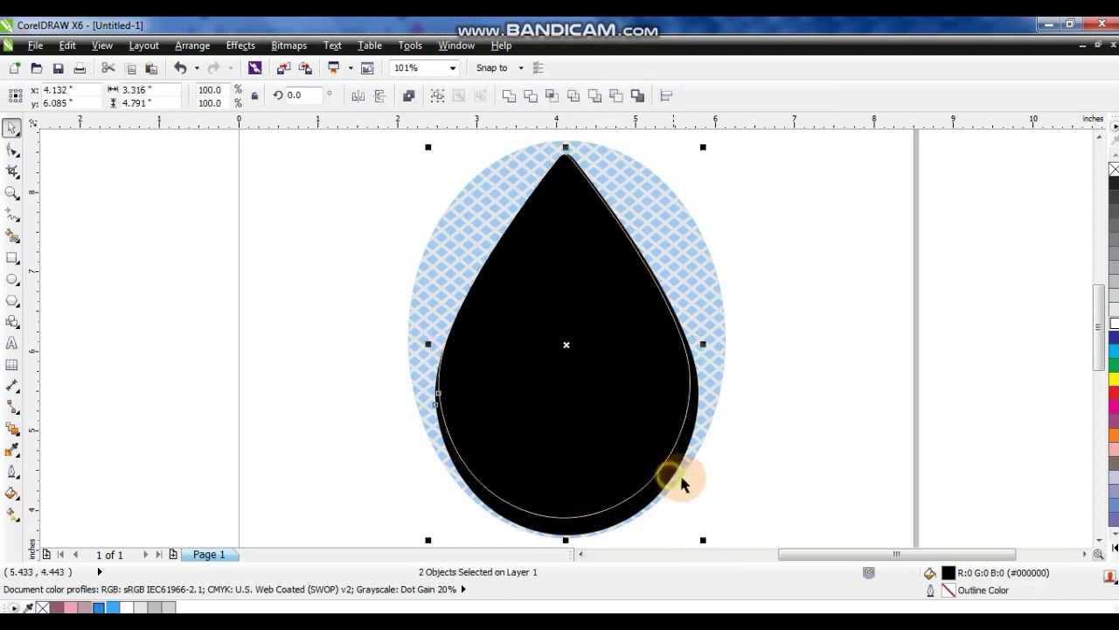
pyautogui.click(749, 470)
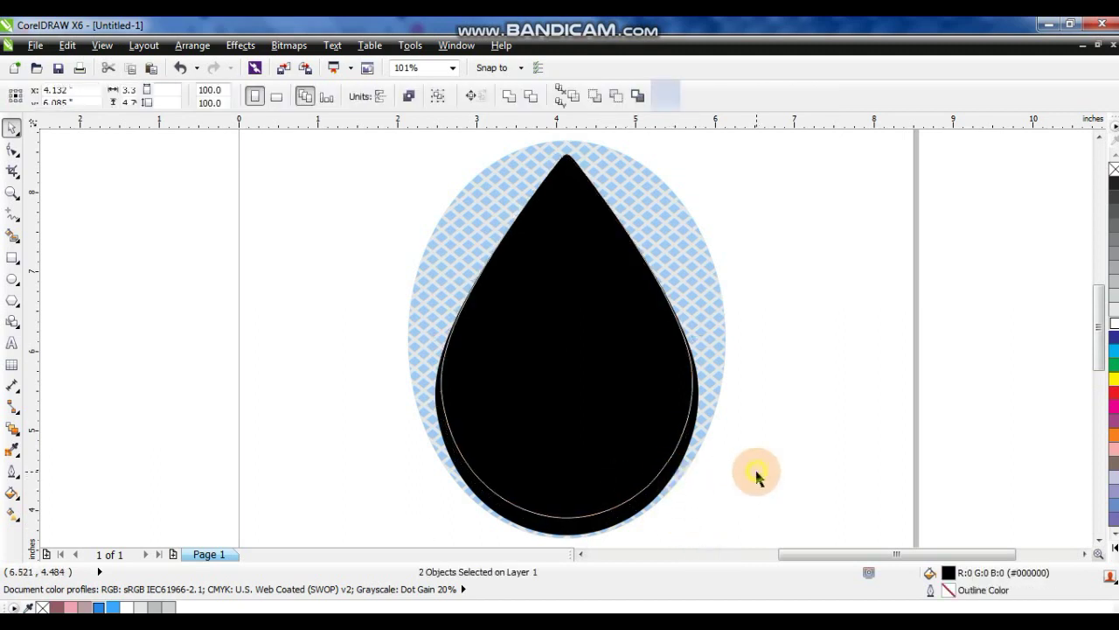
# Apply a linear fountain fill across the larger drop's base, black at both ends with grey in the middle.
pyautogui.click(600, 528)
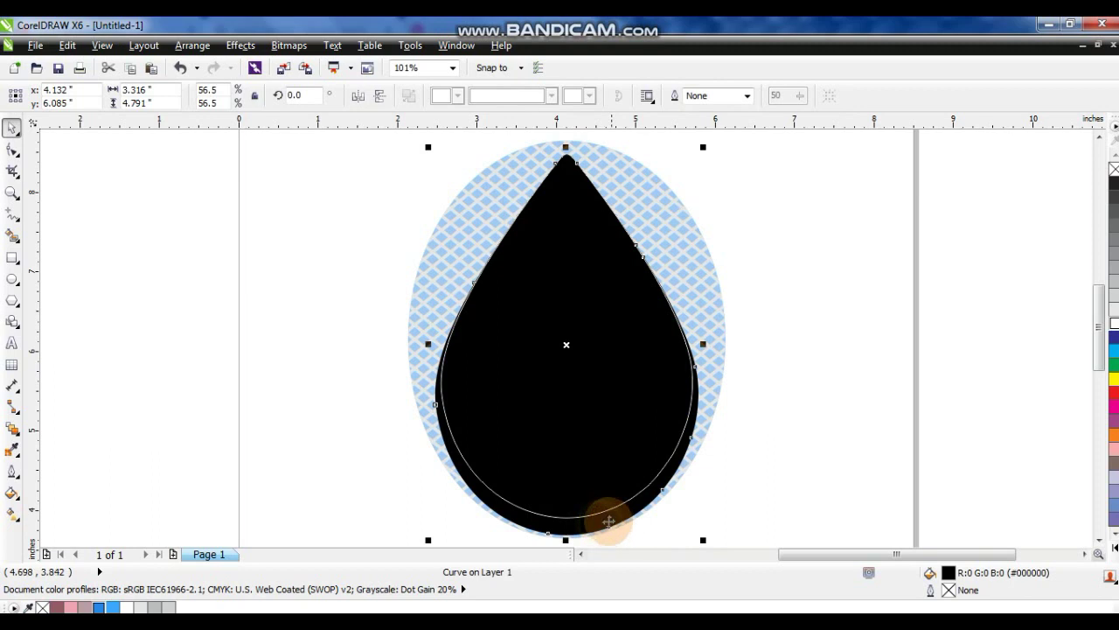
pyautogui.click(13, 515)
pyautogui.moveTo(484, 515); pyautogui.dragTo(658, 516)
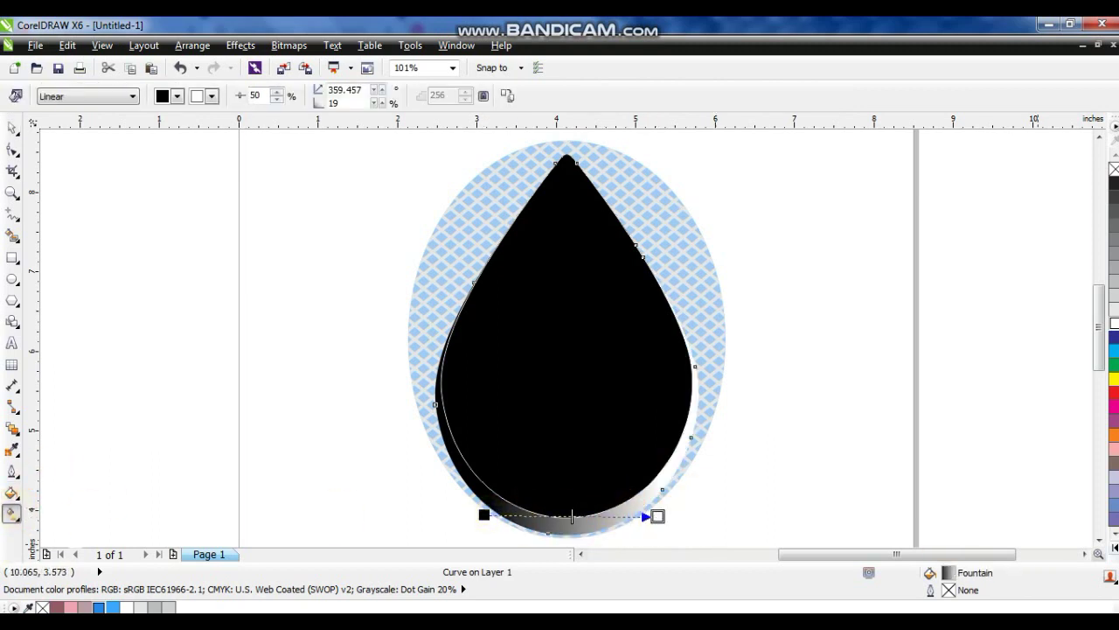
pyautogui.click(1114, 549)
pyautogui.moveTo(1079, 241); pyautogui.dragTo(658, 518)
pyautogui.click(484, 515)
pyautogui.moveTo(1071, 229); pyautogui.dragTo(564, 519)
pyautogui.moveTo(657, 515); pyautogui.dragTo(637, 515)
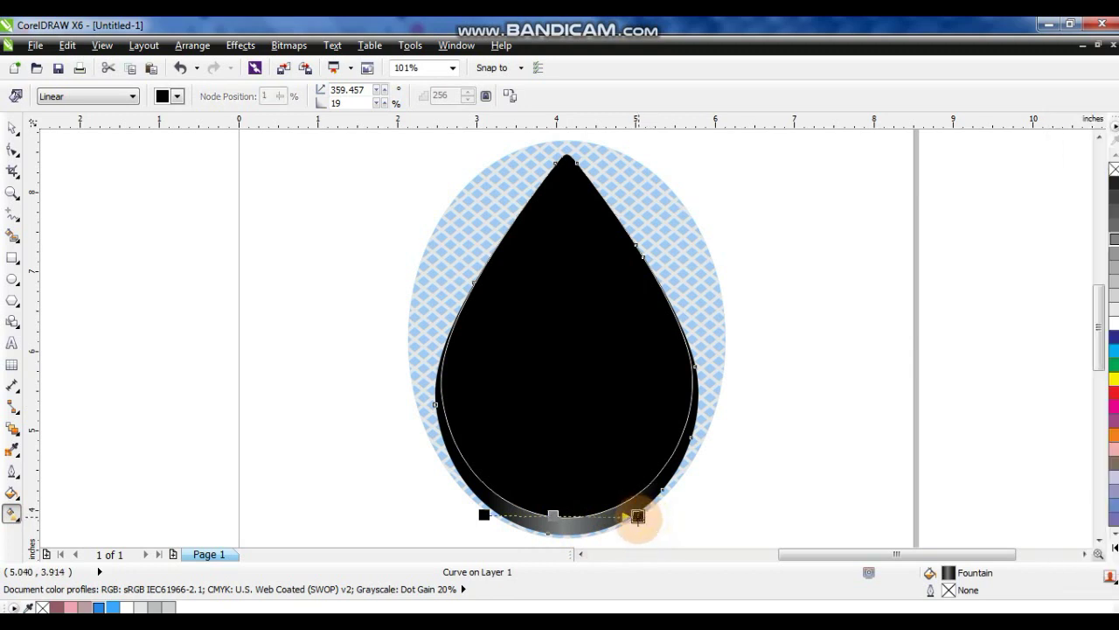
# Narrow the larger drop's fountain fill from its starting end and change the middle colour to a lighter grey.
pyautogui.moveTo(484, 515); pyautogui.dragTo(505, 514)
pyautogui.click(1114, 298)
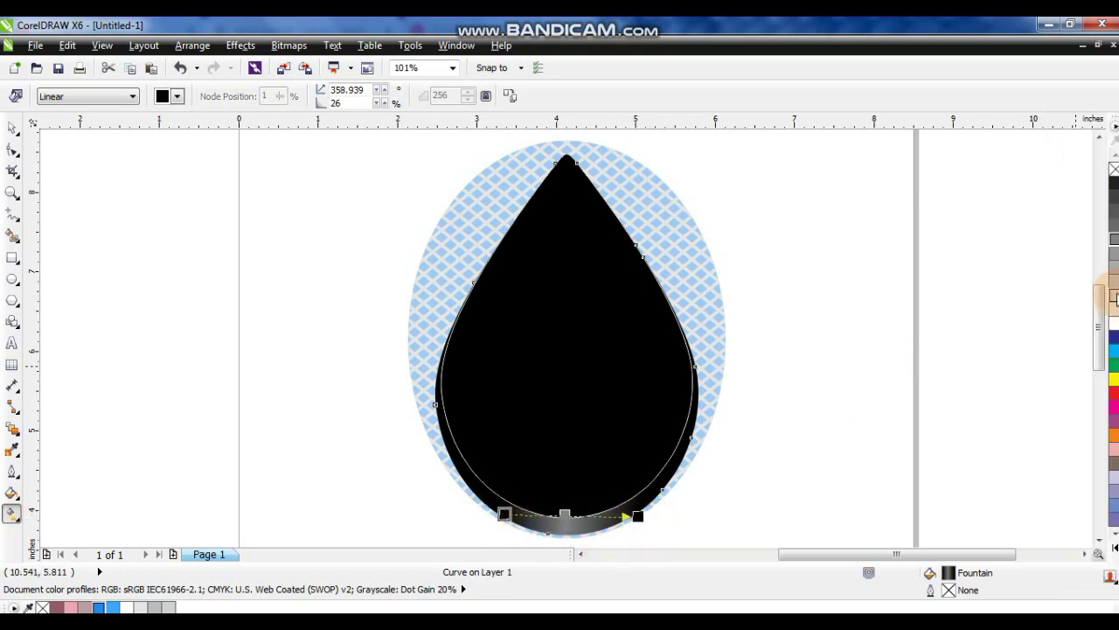
pyautogui.moveTo(1072, 341); pyautogui.dragTo(574, 519)
pyautogui.click(565, 513)
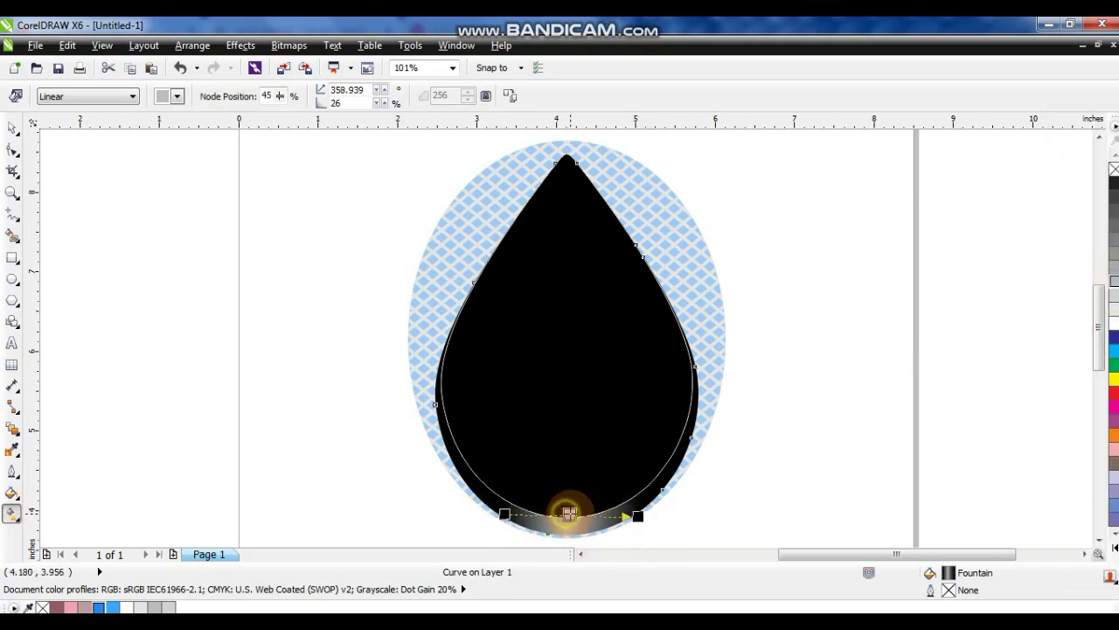
pyautogui.click(12, 129)
pyautogui.click(177, 255)
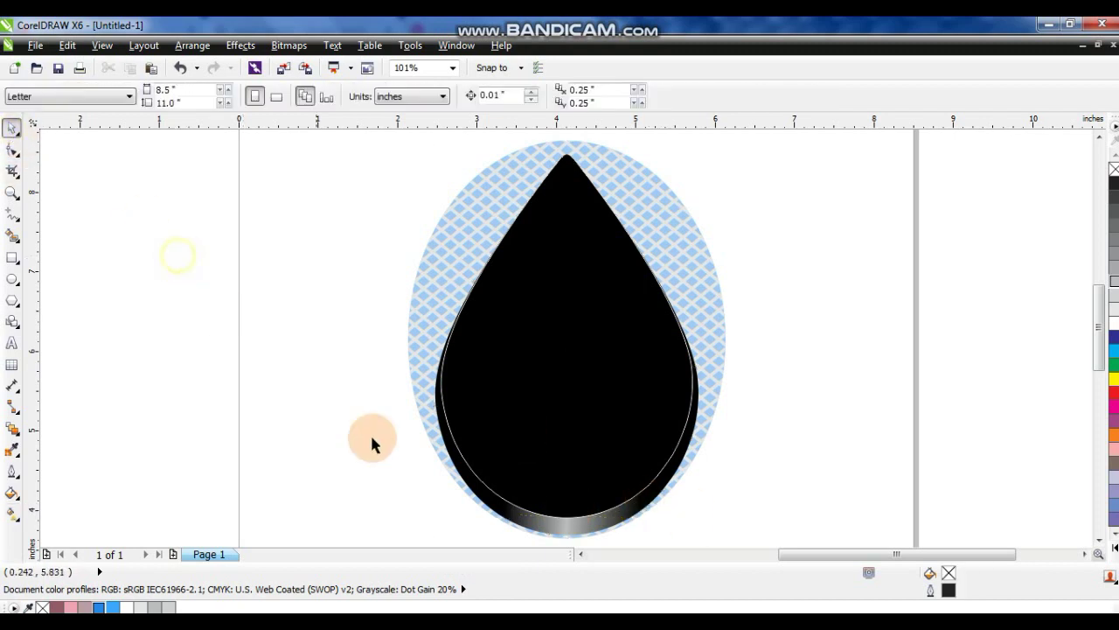
# Give the inner drop a horizontal linear fountain fill with blue #2684E6 at both ends and lighter blue in the middle.
pyautogui.click(577, 402)
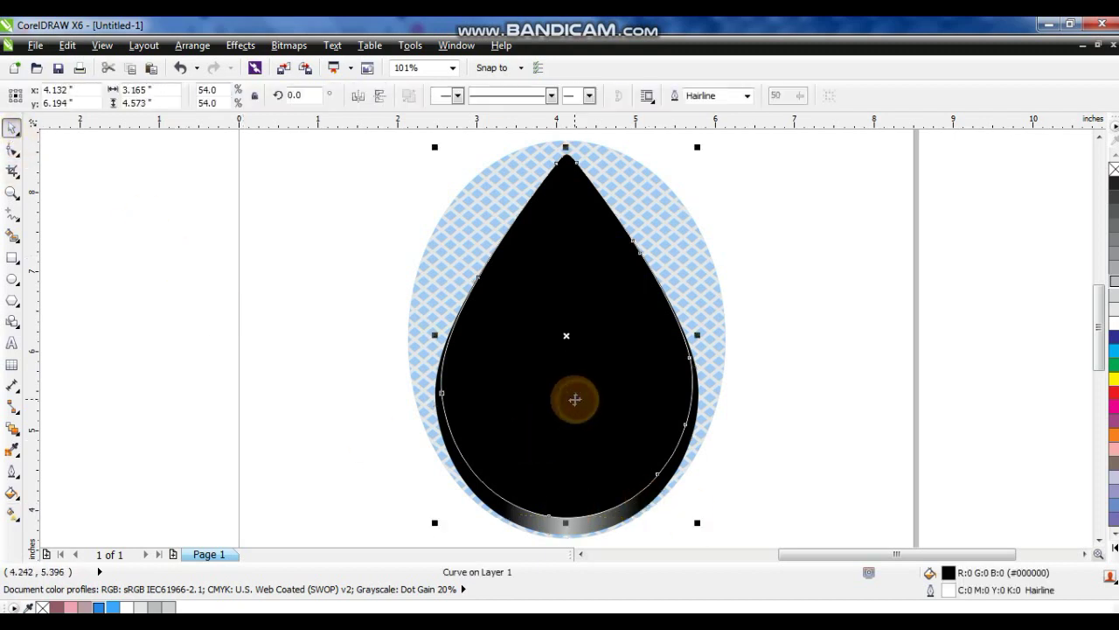
pyautogui.click(99, 607)
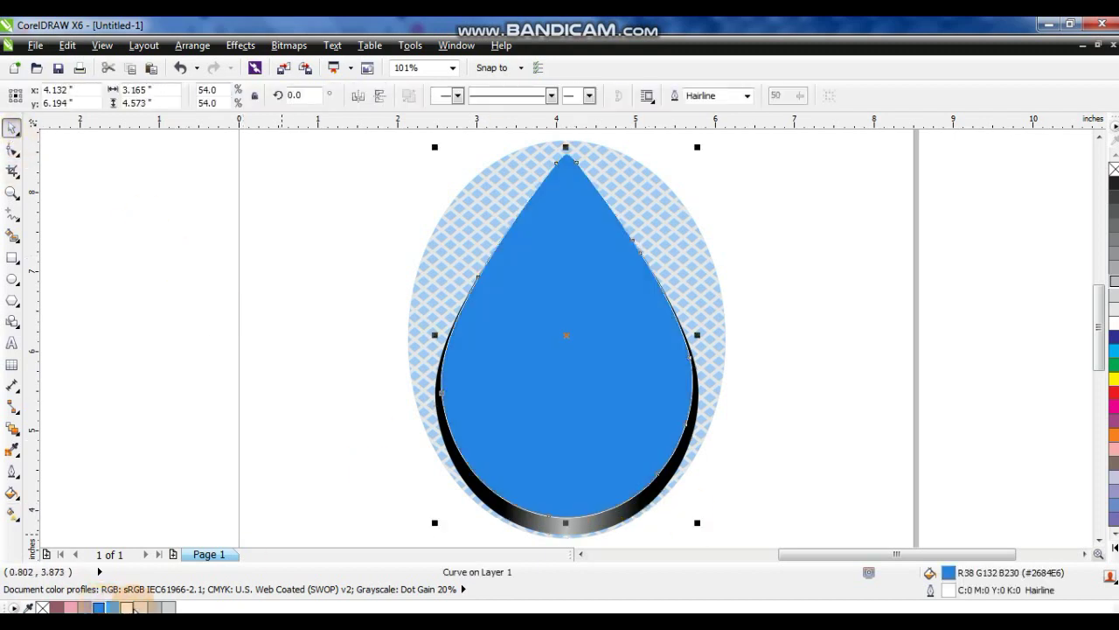
pyautogui.click(12, 513)
pyautogui.moveTo(456, 376); pyautogui.dragTo(655, 379)
pyautogui.click(655, 378)
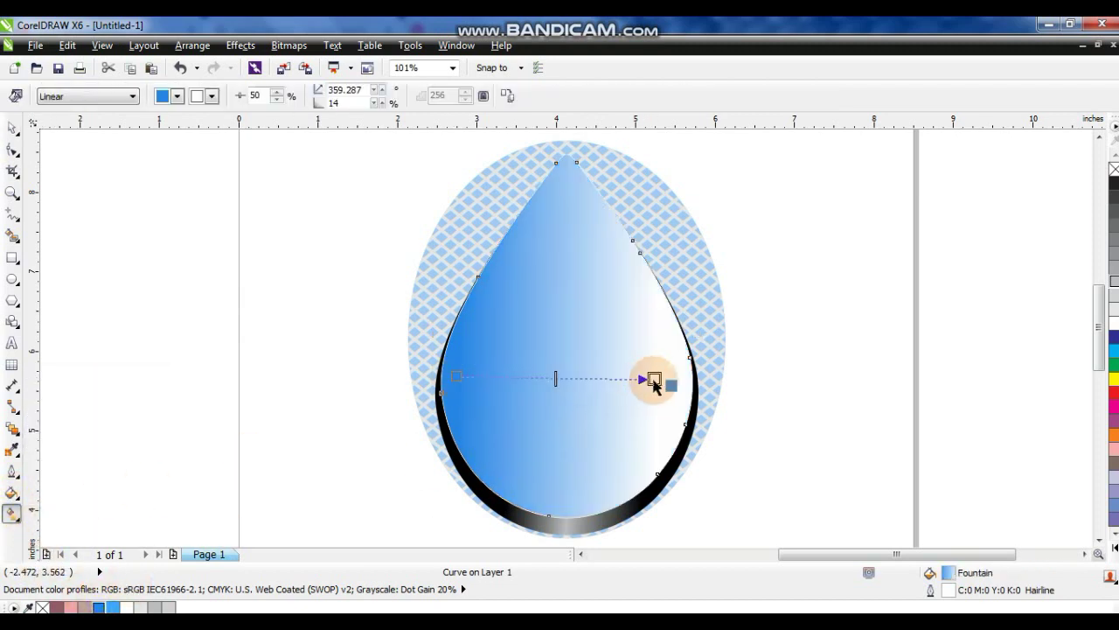
pyautogui.doubleClick(565, 377)
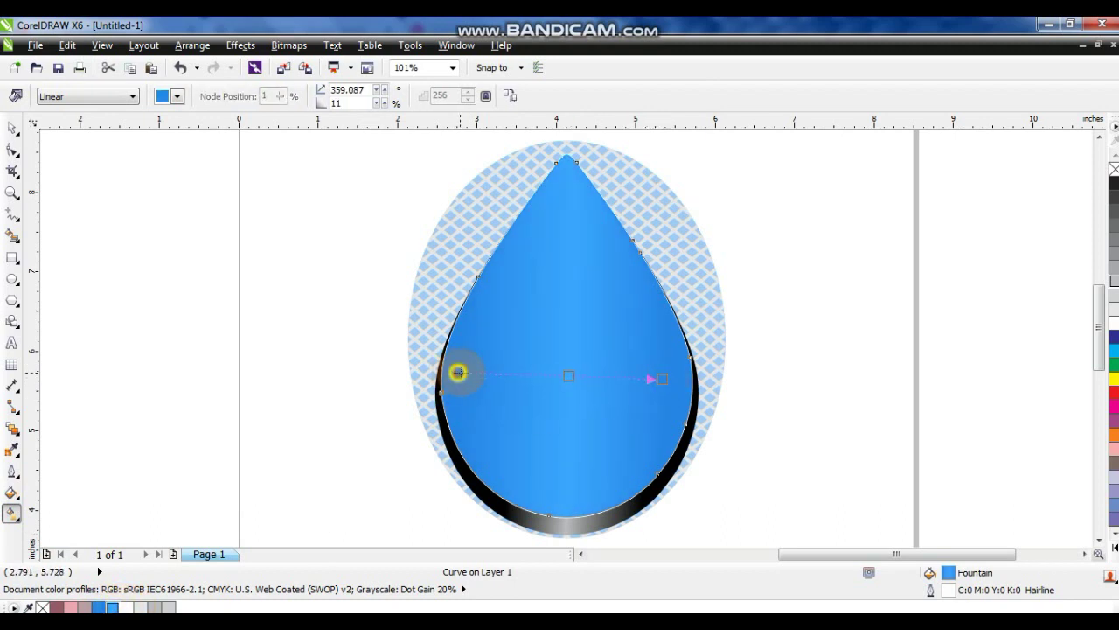
# Remove the white outline from the blue inner drop.
pyautogui.click(12, 127)
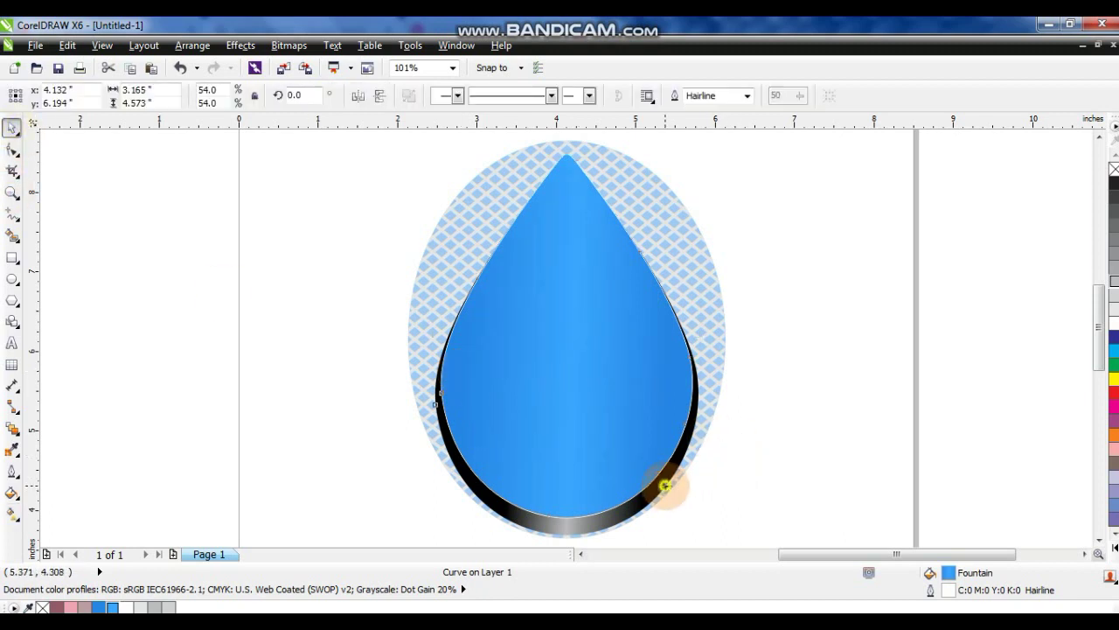
pyautogui.keyDown('shift'); pyautogui.click(667, 438); pyautogui.keyUp('shift')
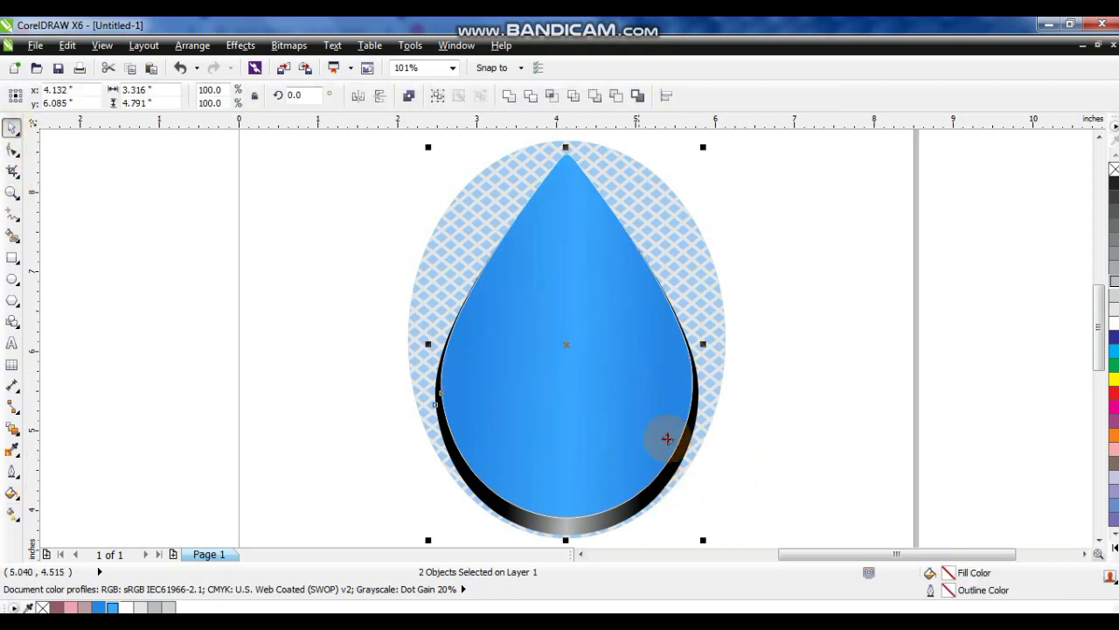
pyautogui.click(845, 376)
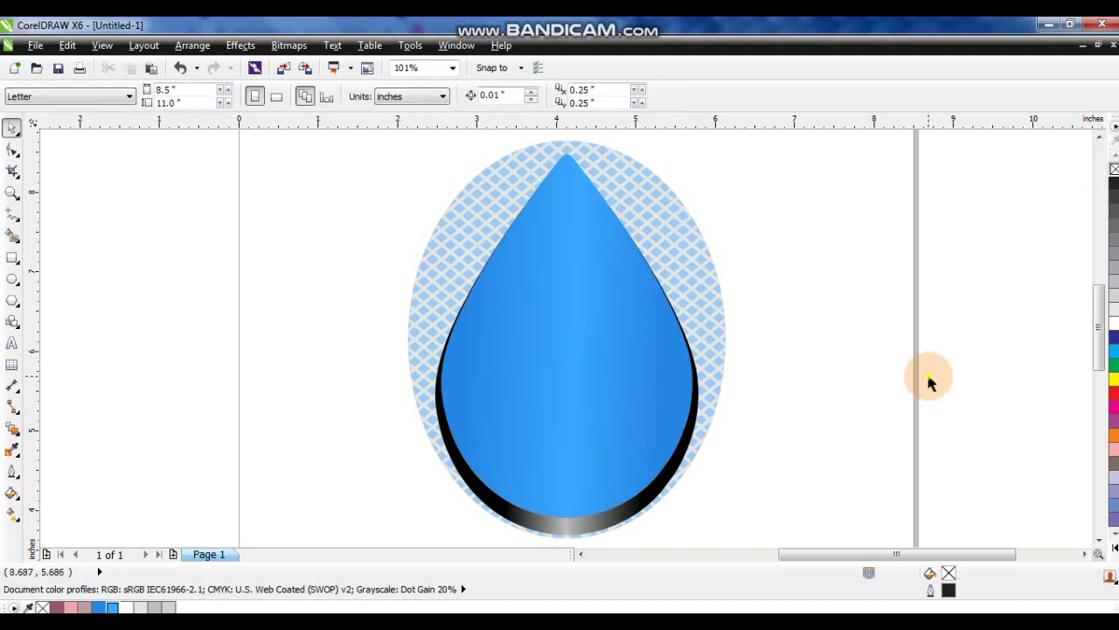
# Draw a rectangle about 3.83 × 1.81 in over the drop's lower half, filled white with no outline.
pyautogui.click(13, 257)
pyautogui.moveTo(418, 378); pyautogui.dragTo(723, 523)
pyautogui.click(11, 131)
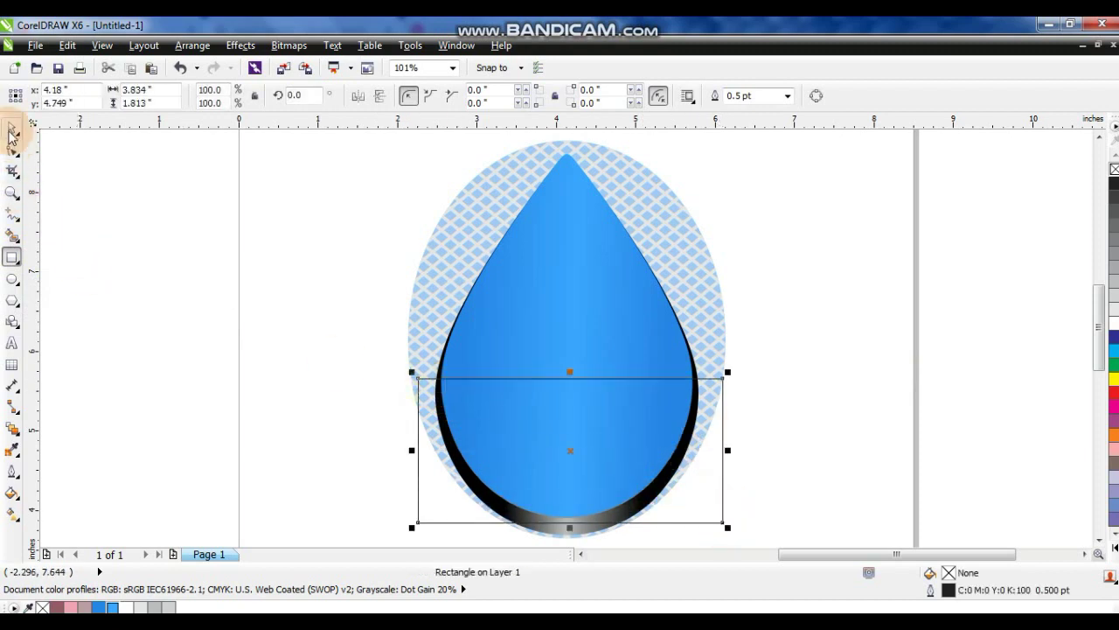
pyautogui.click(1112, 324)
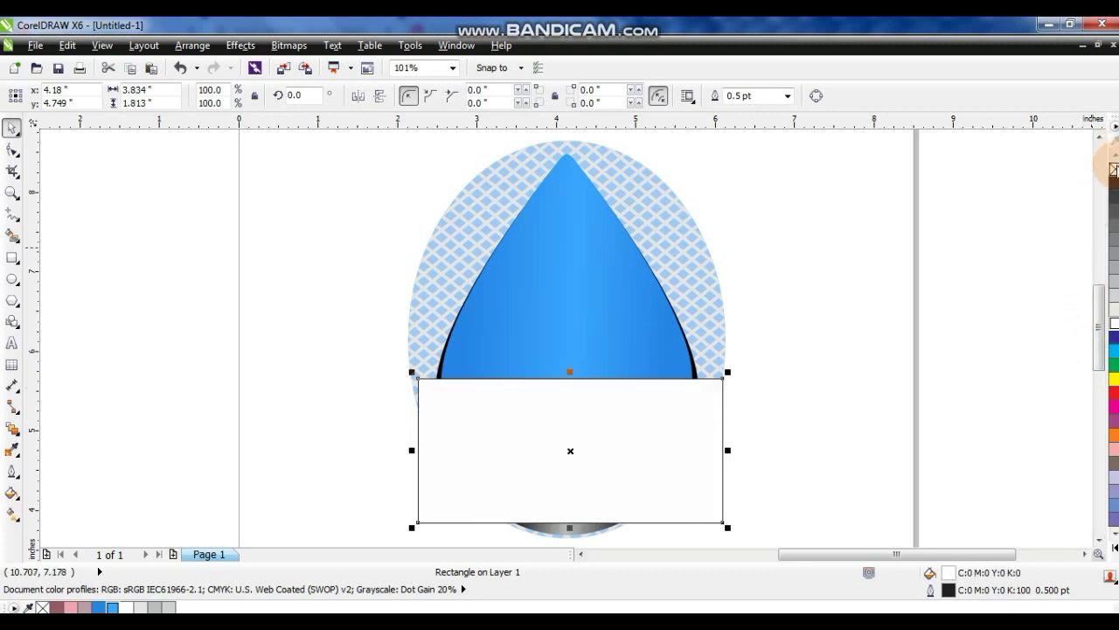
pyautogui.rightClick(1113, 169)
# PowerClip the white rectangle inside the blue inner drop.
pyautogui.click(236, 46)
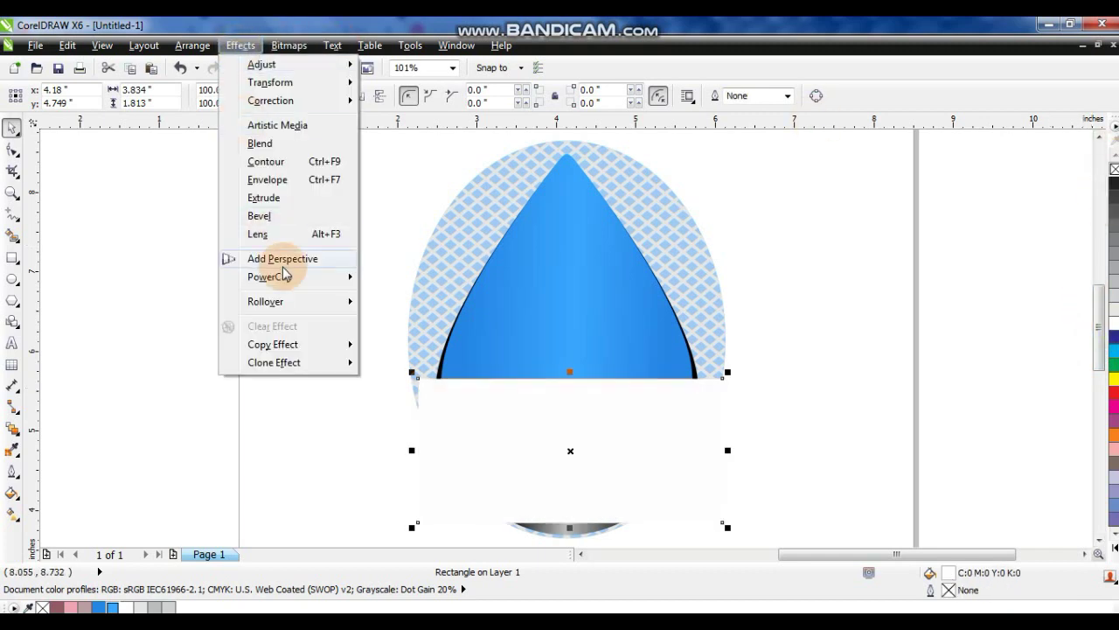
pyautogui.moveTo(284, 274)
pyautogui.click(407, 282)
pyautogui.click(551, 270)
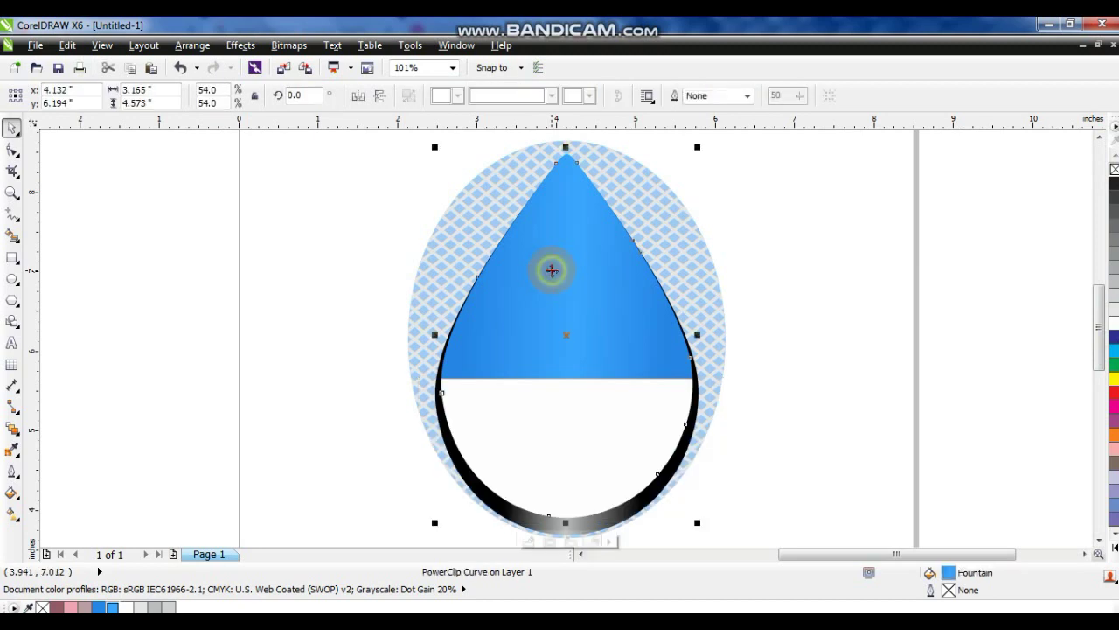
pyautogui.click(277, 303)
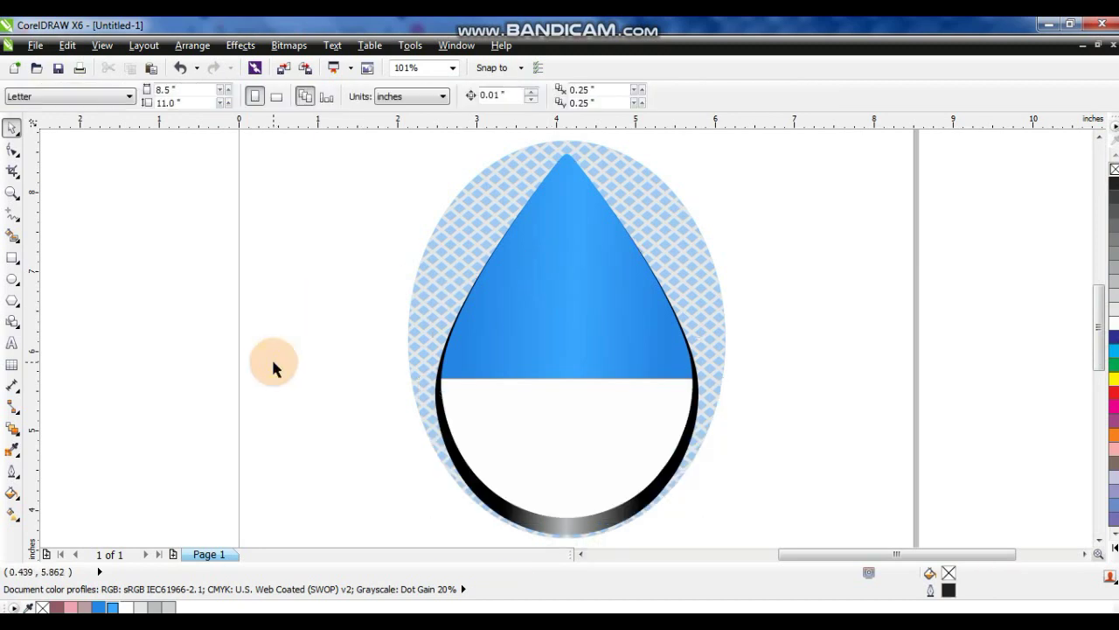
# Scale the Carex logo bitmap down to about 0.99 × 0.51 in and place it on the drop's blue upper half.
pyautogui.scroll(-2, 343, 418)
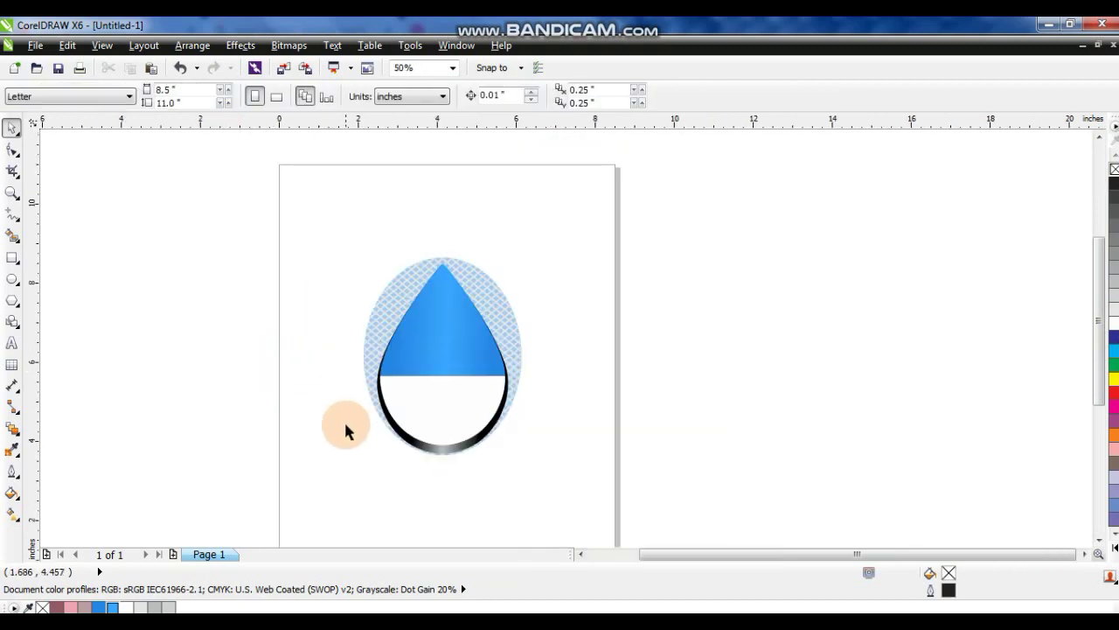
pyautogui.hscroll(-5, 397, 430)
pyautogui.click(258, 229)
pyautogui.moveTo(357, 263); pyautogui.dragTo(920, 356)
pyautogui.keyDown('shift'); pyautogui.click(986, 357); pyautogui.keyUp('shift')
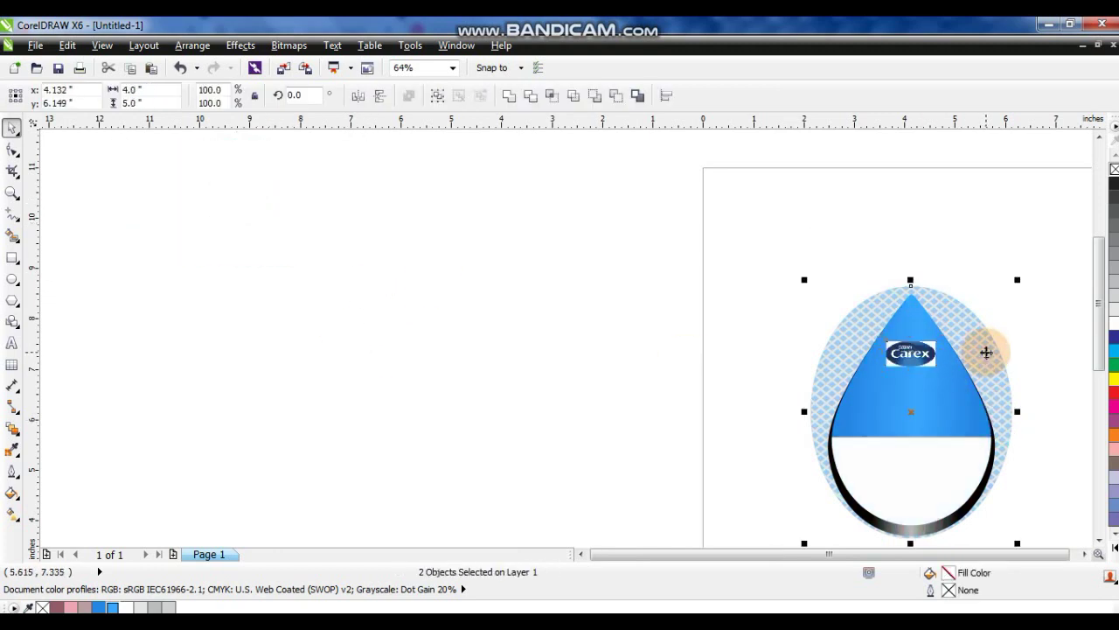
pyautogui.hotkey('shift', 'F2')
pyautogui.press('Escape')
pyautogui.click(617, 267)
pyautogui.hotkey('shift', 'F2')
pyautogui.press('F3')
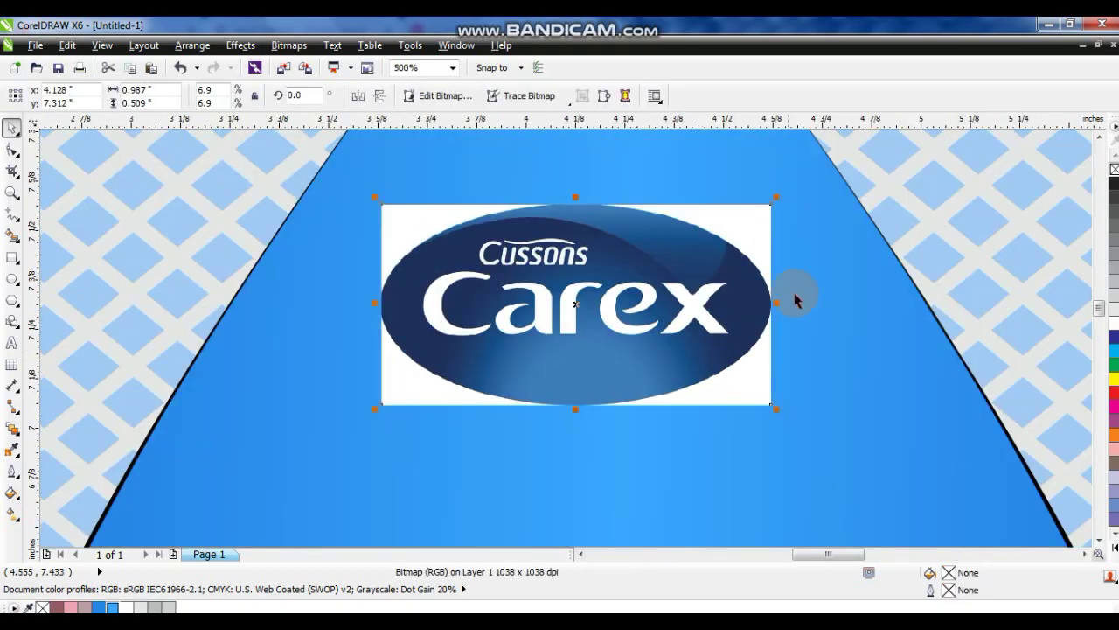
# Draw an ellipse about 0.97 × 0.49 in that fits the edge of the Carex logo's oval.
pyautogui.press('Escape')
pyautogui.click(12, 278)
pyautogui.moveTo(410, 235); pyautogui.dragTo(765, 400)
pyautogui.click(13, 127)
pyautogui.moveTo(383, 302); pyautogui.dragTo(377, 302)
pyautogui.moveTo(574, 404); pyautogui.dragTo(573, 407)
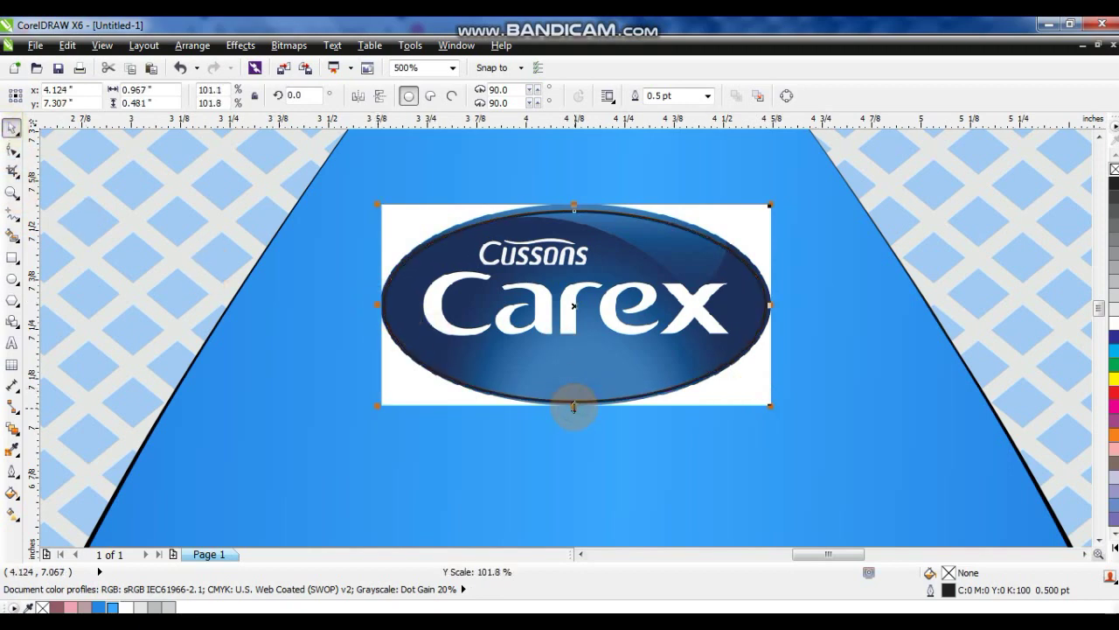
pyautogui.moveTo(573, 204); pyautogui.dragTo(576, 205)
# PowerClip the Carex logo bitmap inside the fitted ellipse.
pyautogui.click(754, 219)
pyautogui.click(258, 45)
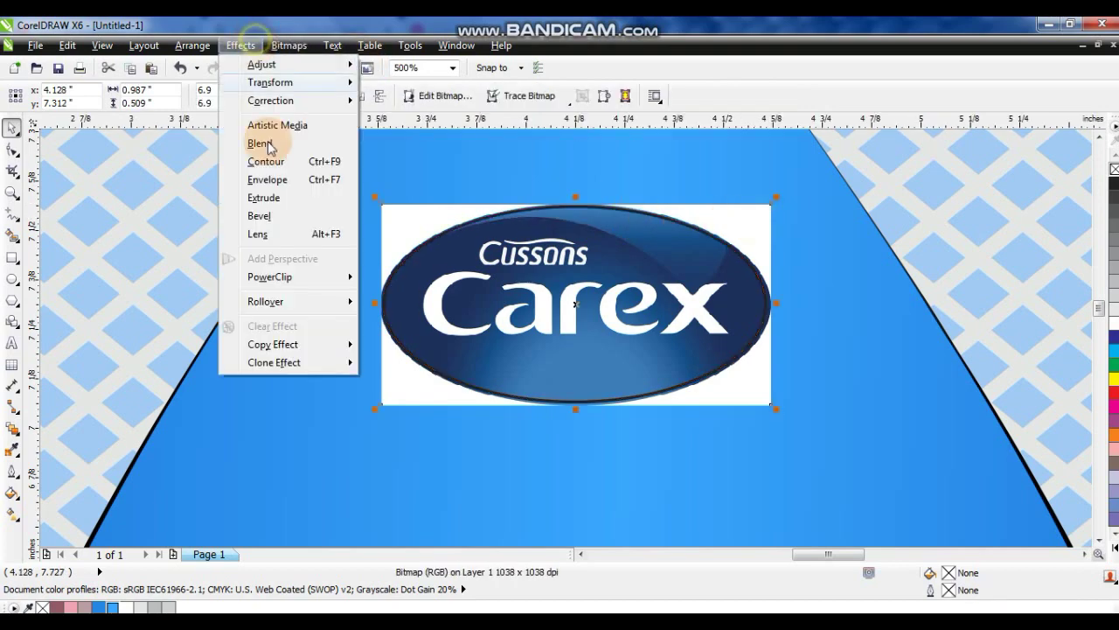
pyautogui.moveTo(288, 277)
pyautogui.click(385, 278)
pyautogui.click(437, 232)
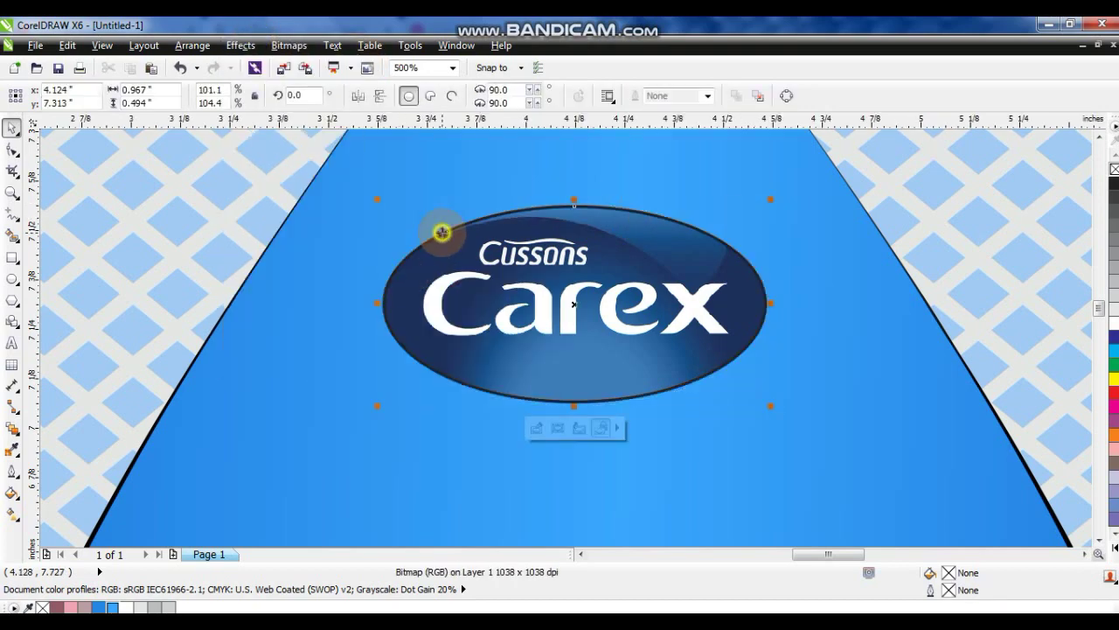
# Enlarge the clipped Carex logo to about 1.72 × 0.88 in from its centre.
pyautogui.press('F3')
pyautogui.press('F3')
pyautogui.moveTo(631, 347); pyautogui.dragTo(671, 369)
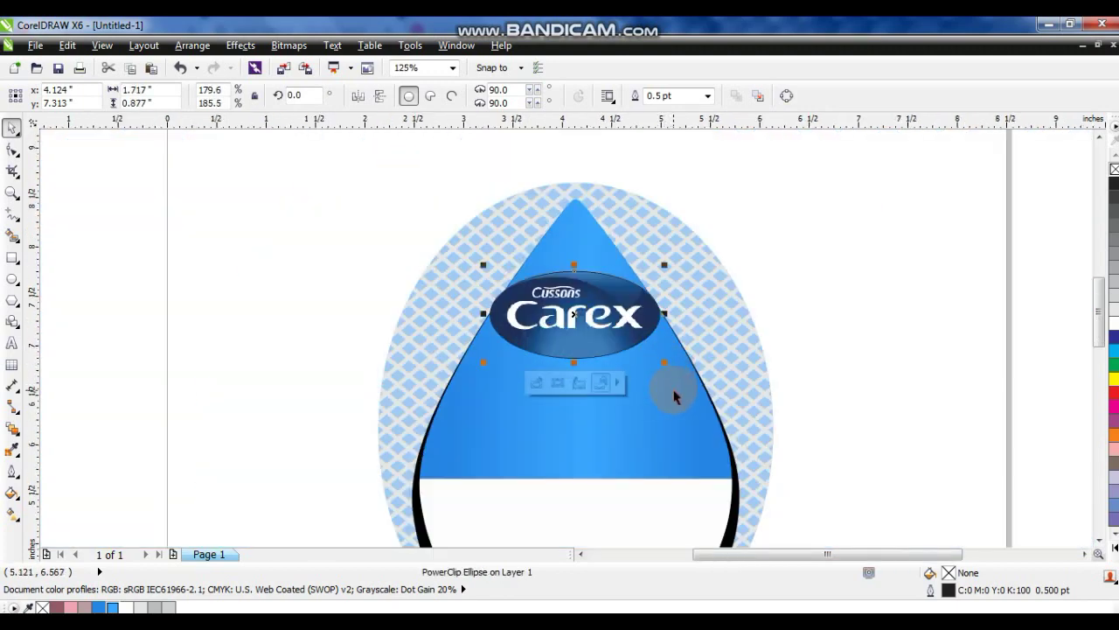
pyautogui.click(892, 394)
# Centre the clipped Carex logo horizontally on the blue drop and remove its outline.
pyautogui.moveTo(561, 324); pyautogui.dragTo(561, 314)
pyautogui.hotkey('ctrl', 'z')
pyautogui.click(681, 389)
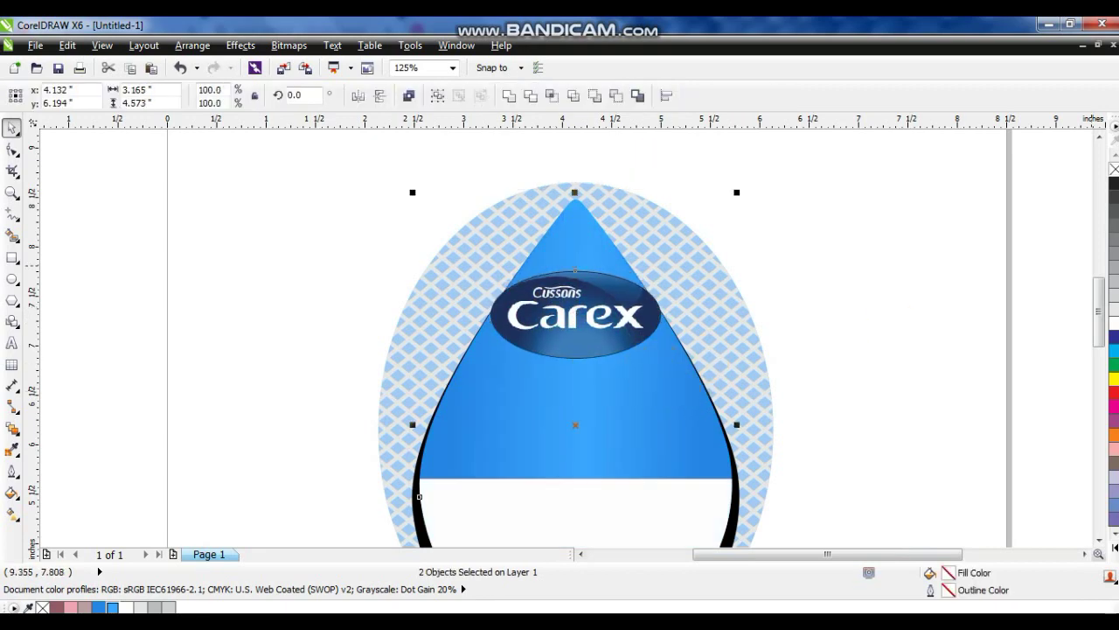
pyautogui.click(994, 263)
pyautogui.click(700, 320)
pyautogui.hotkey('shift', 'F2')
pyautogui.click(834, 333)
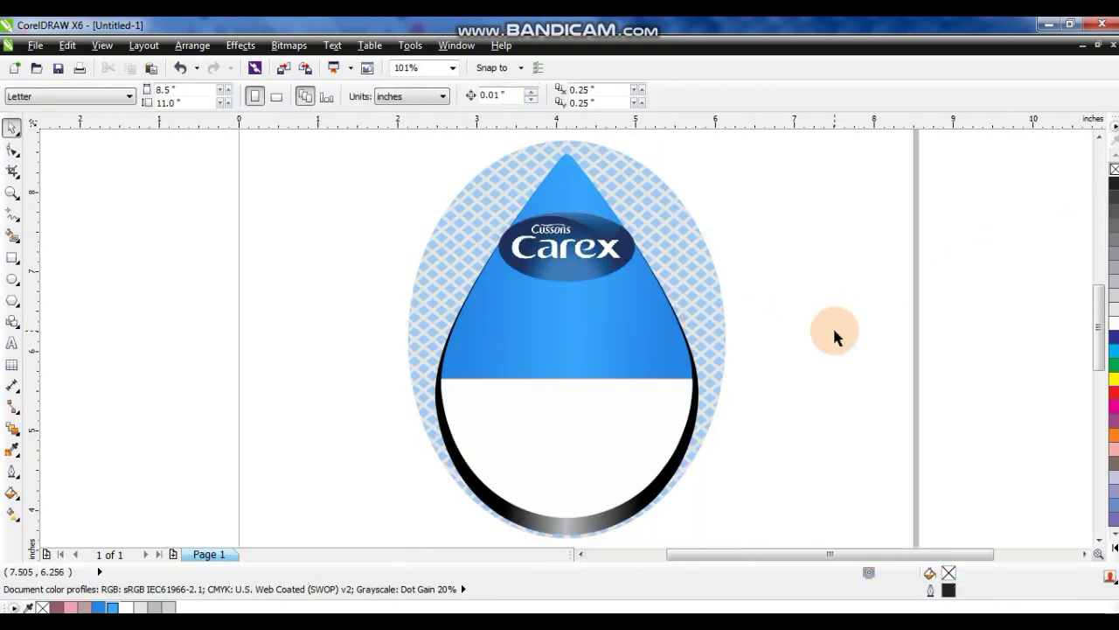
# Add the artistic text ADVANCED / PROTECT / 3 HOUR PROTECTION on three lines beside the drop.
pyautogui.click(13, 192)
pyautogui.moveTo(337, 166); pyautogui.dragTo(794, 432)
pyautogui.click(12, 343)
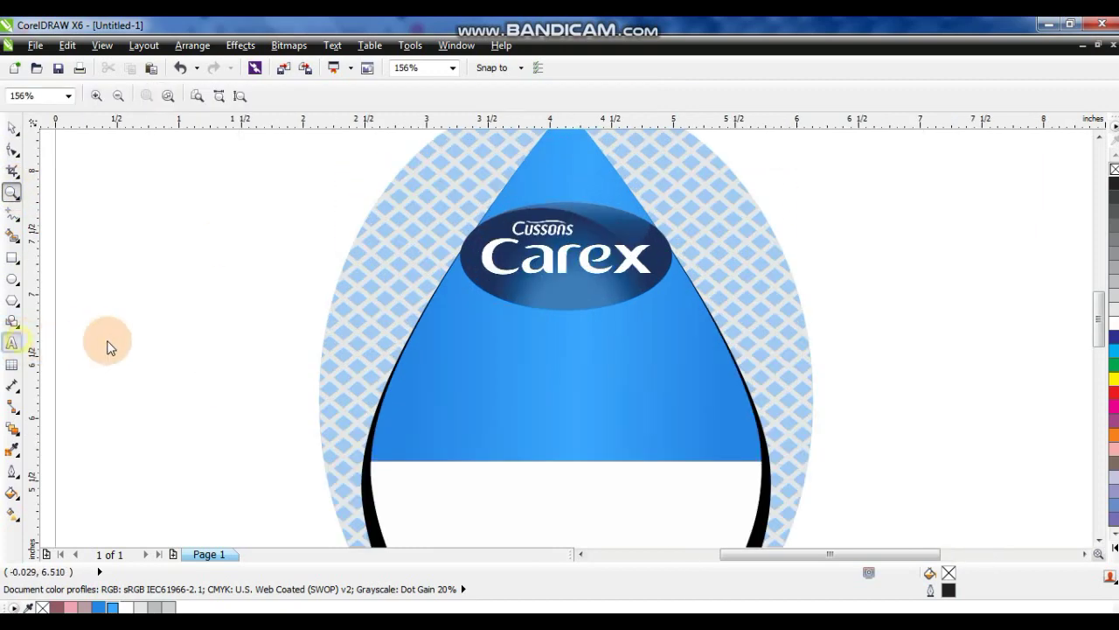
pyautogui.click(116, 351)
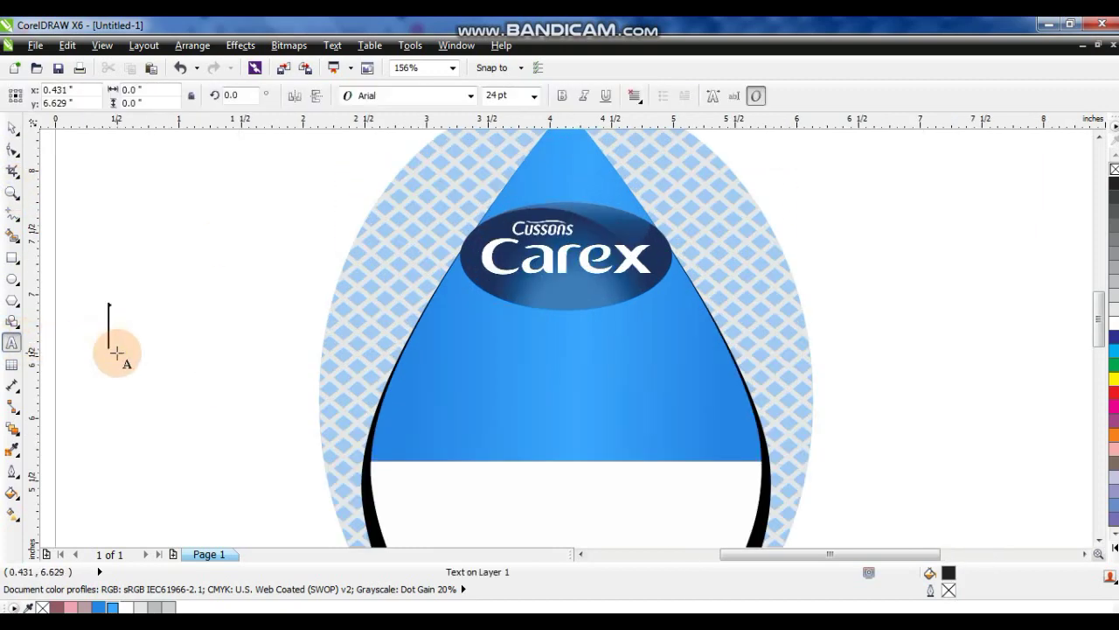
pyautogui.write('ADVANCED')
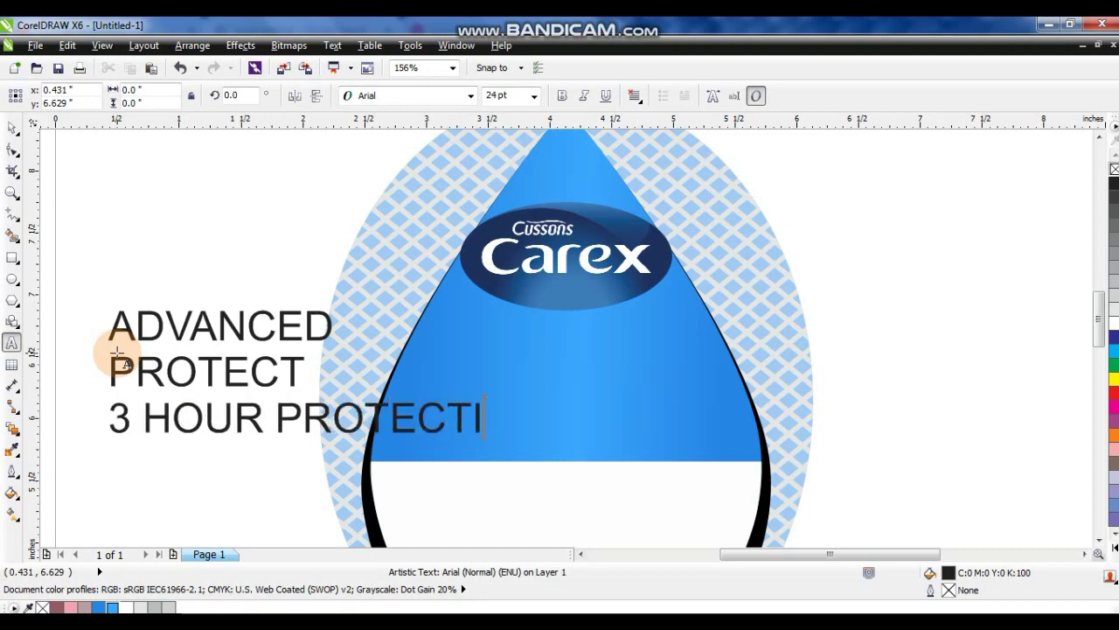
pyautogui.click(12, 127)
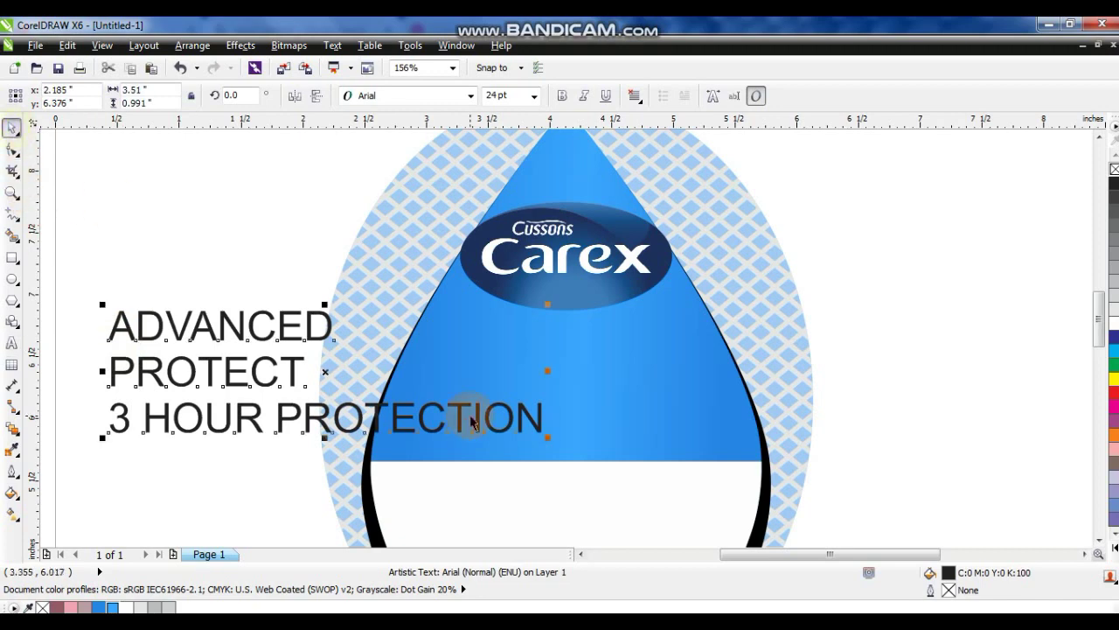
# Scale the three-line text down to about 10.66 pt and break it apart into separate lines.
pyautogui.moveTo(464, 426); pyautogui.dragTo(305, 425)
pyautogui.click(370, 45)
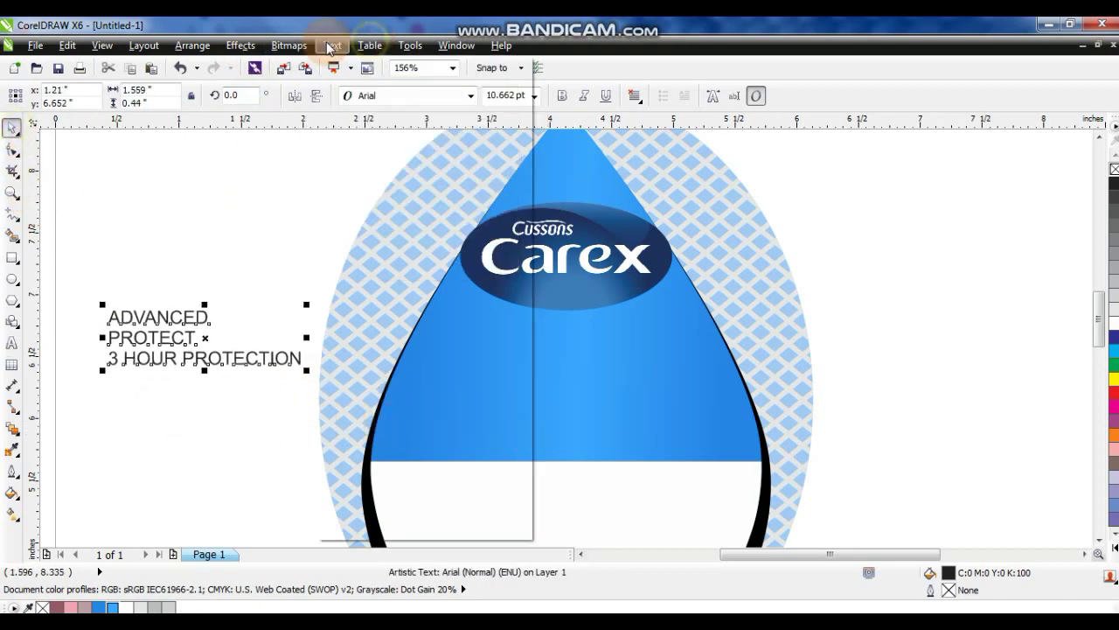
pyautogui.moveTo(329, 48)
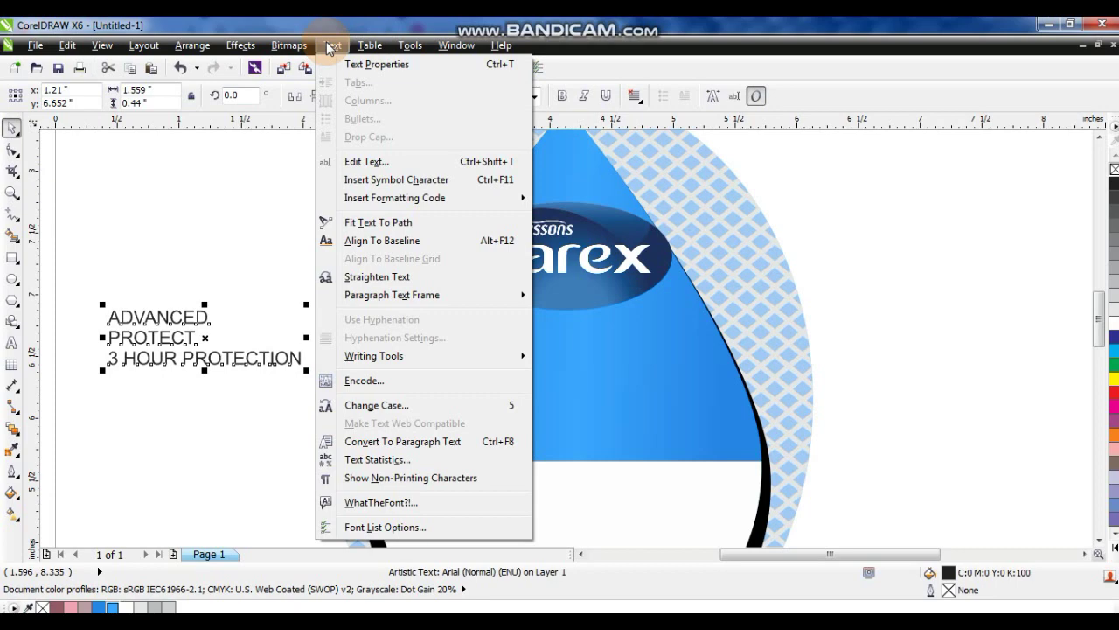
pyautogui.moveTo(194, 48)
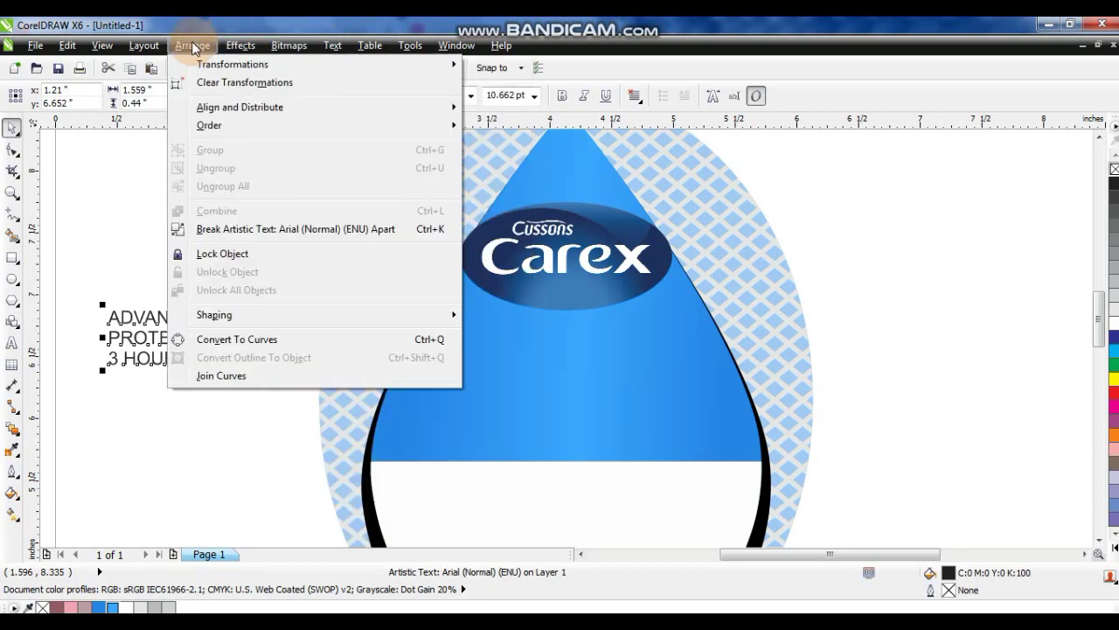
pyautogui.click(218, 231)
pyautogui.click(213, 304)
# Set the ADVANCED line in Aurora, move it onto the blue drop below the logo, and fill it white.
pyautogui.click(203, 317)
pyautogui.click(408, 97)
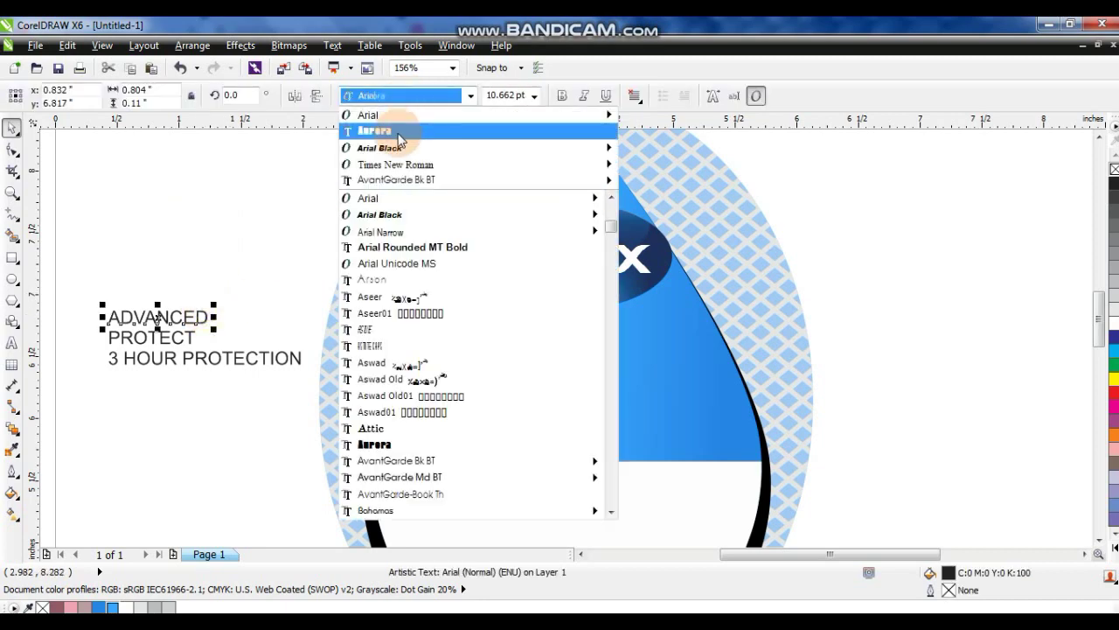
pyautogui.click(398, 138)
pyautogui.moveTo(139, 317); pyautogui.dragTo(496, 333)
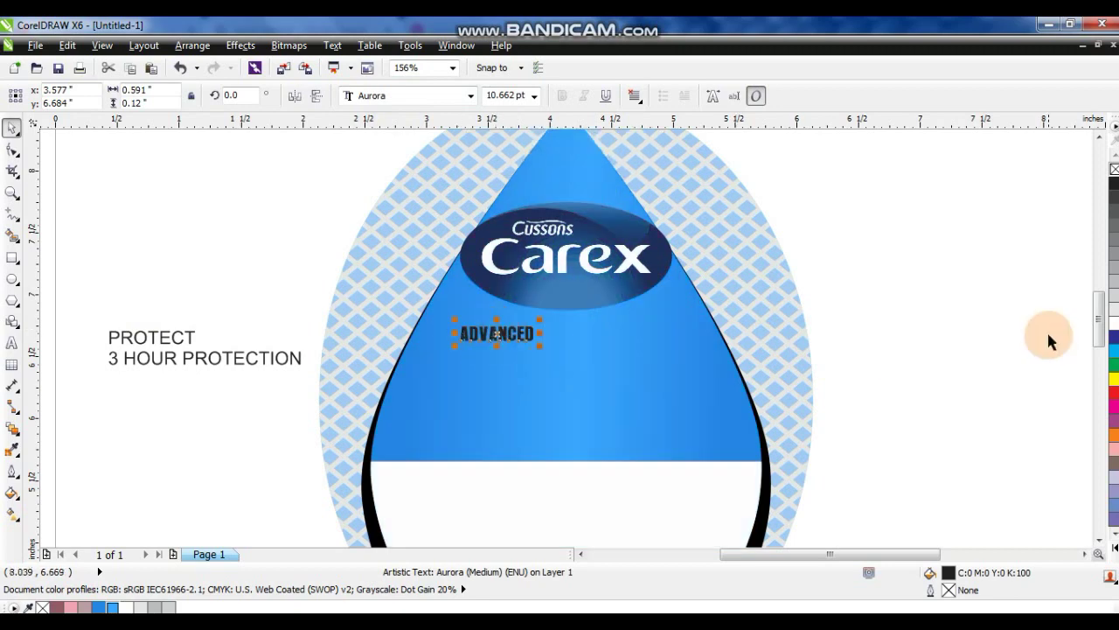
pyautogui.click(1113, 322)
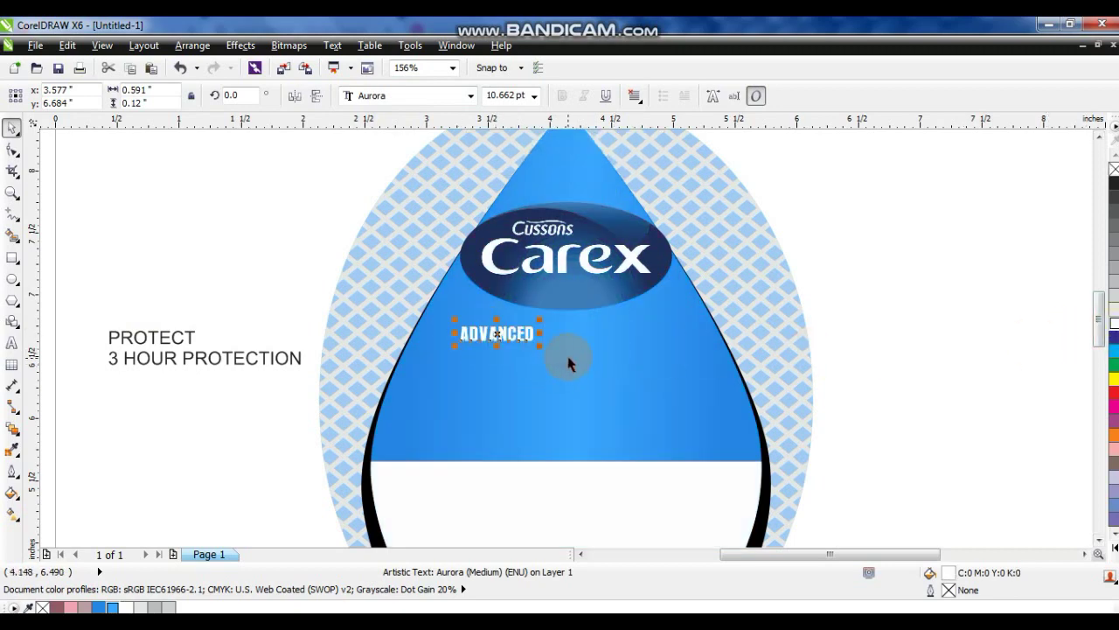
# Enlarge the word ADVANCED to about 33.5 pt and lower it slightly beneath the Carex logo.
pyautogui.moveTo(542, 349); pyautogui.dragTo(685, 409)
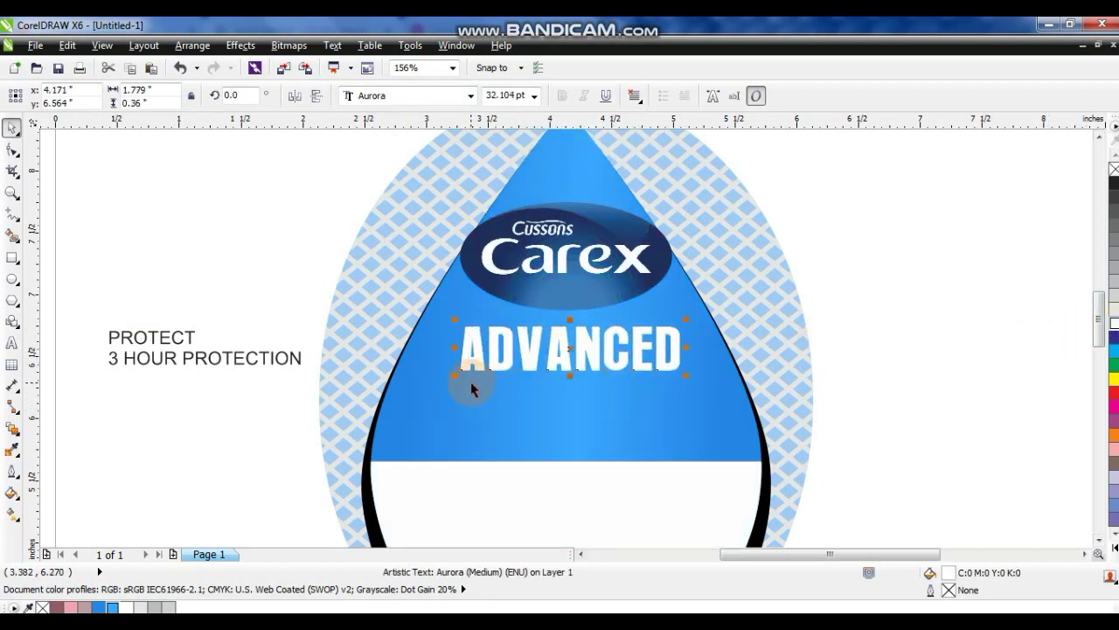
pyautogui.moveTo(454, 374); pyautogui.dragTo(445, 376)
pyautogui.moveTo(561, 359); pyautogui.dragTo(561, 367)
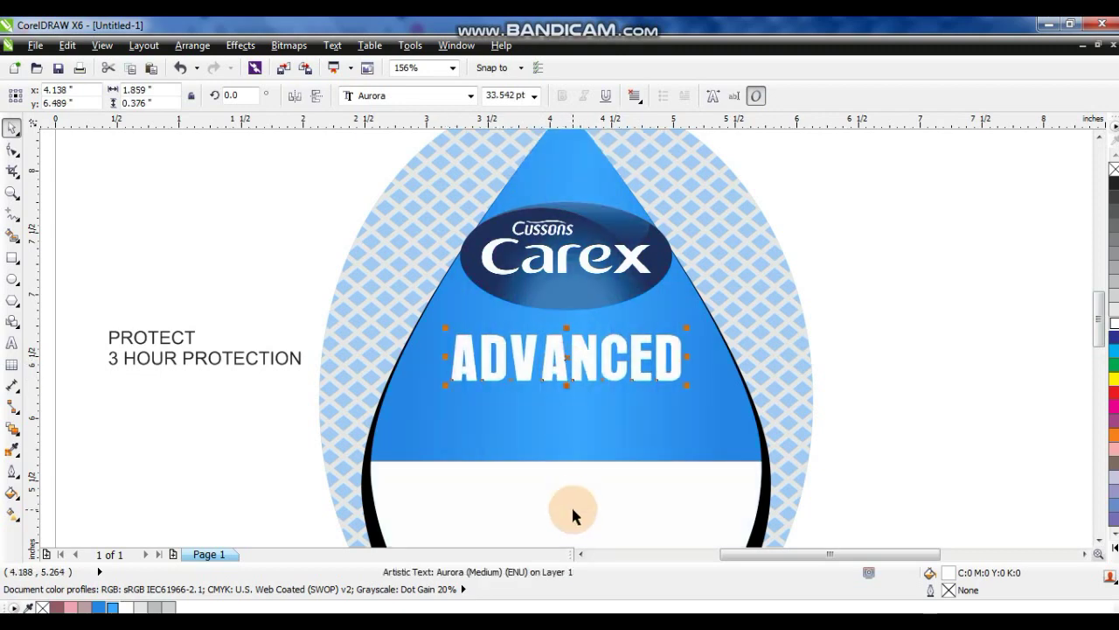
# Raise the straight lower edge of the drop's blue section to just beneath the word ADVANCED.
pyautogui.click(571, 504)
pyautogui.moveTo(580, 363); pyautogui.dragTo(732, 397)
pyautogui.click(580, 499)
pyautogui.doubleClick(576, 496)
pyautogui.click(822, 382)
# Reduce ADVANCED to about 29.5 pt and position it between the Carex logo and the blue section's lower edge.
pyautogui.moveTo(619, 403); pyautogui.dragTo(610, 350)
pyautogui.moveTo(685, 396); pyautogui.dragTo(670, 394)
pyautogui.moveTo(569, 370); pyautogui.dragTo(572, 362)
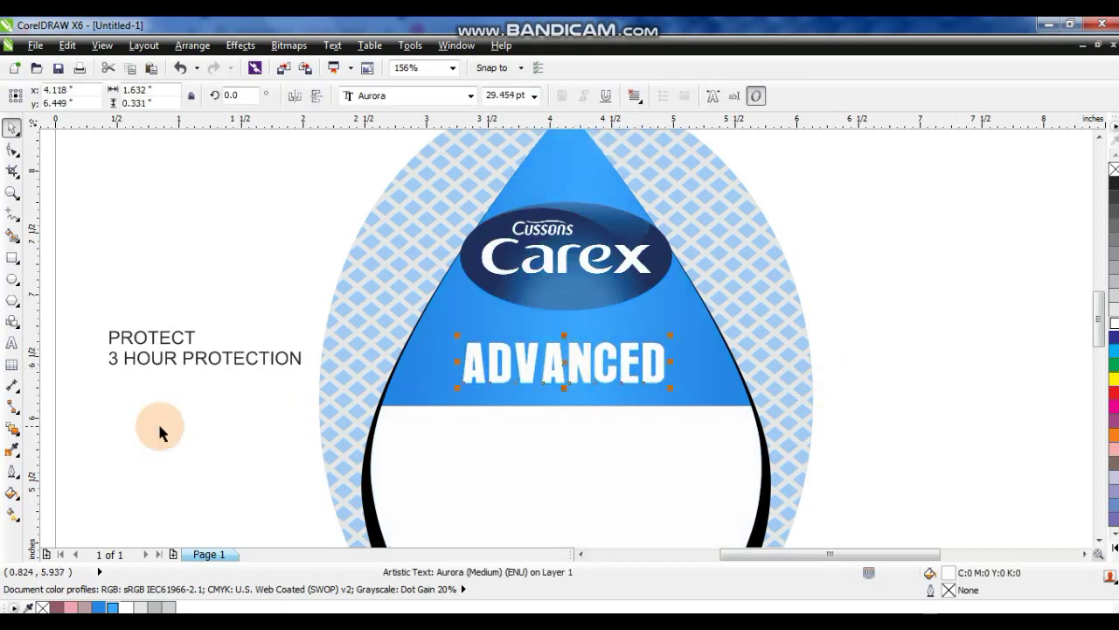
# Centre the PROTECT and 3 HOUR PROTECTION lines on each other and set both in Arial Black.
pyautogui.click(160, 427)
pyautogui.click(163, 334)
pyautogui.keyDown('shift'); pyautogui.click(200, 367); pyautogui.keyUp('shift')
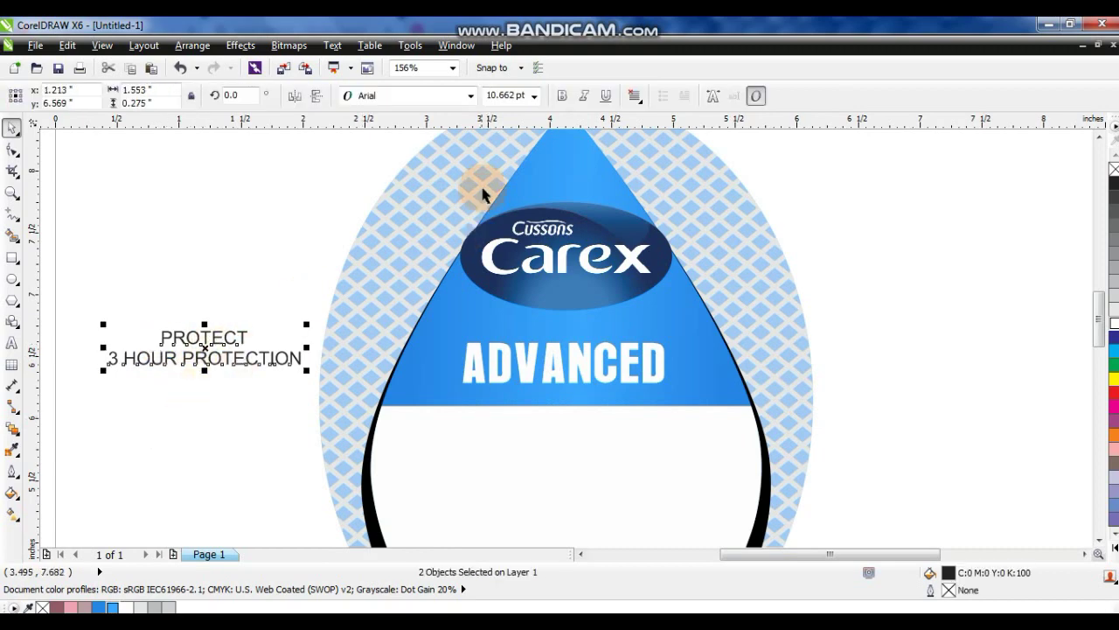
pyautogui.click(471, 96)
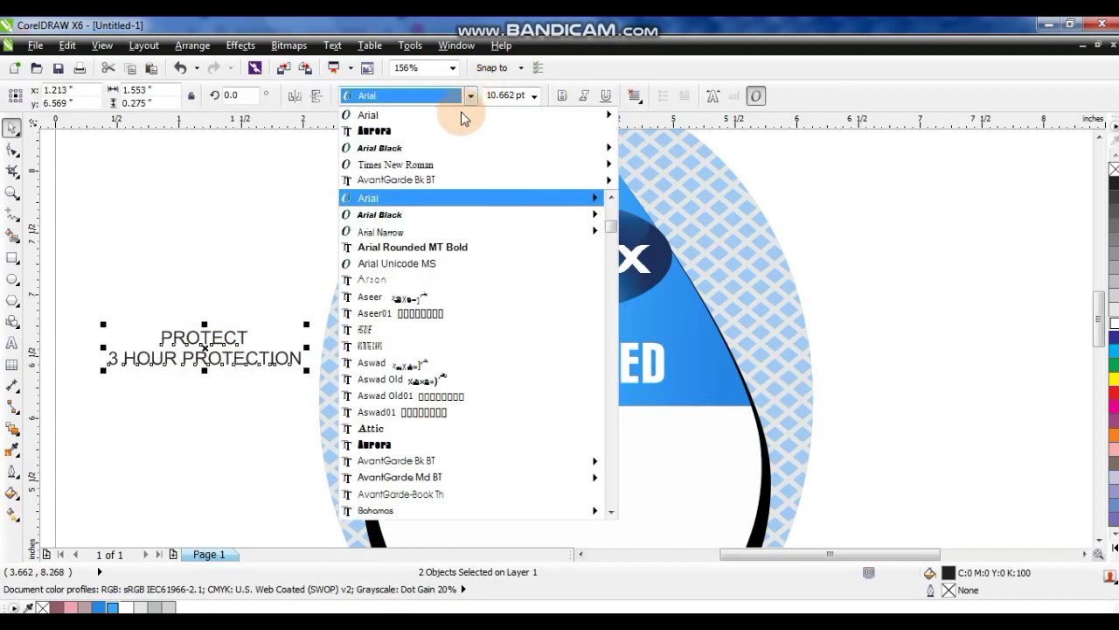
pyautogui.click(437, 145)
# Move PROTECT and 3 HOUR PROTECTION onto the white area below ADVANCED, enlarge them, and centre them horizontally on the drop.
pyautogui.moveTo(261, 359); pyautogui.dragTo(648, 404)
pyautogui.click(606, 423)
pyautogui.keyDown('shift'); pyautogui.click(640, 451); pyautogui.keyUp('shift')
pyautogui.moveTo(662, 457); pyautogui.dragTo(688, 485)
pyautogui.keyDown('shift'); pyautogui.click(786, 498); pyautogui.keyUp('shift')
pyautogui.press('c')
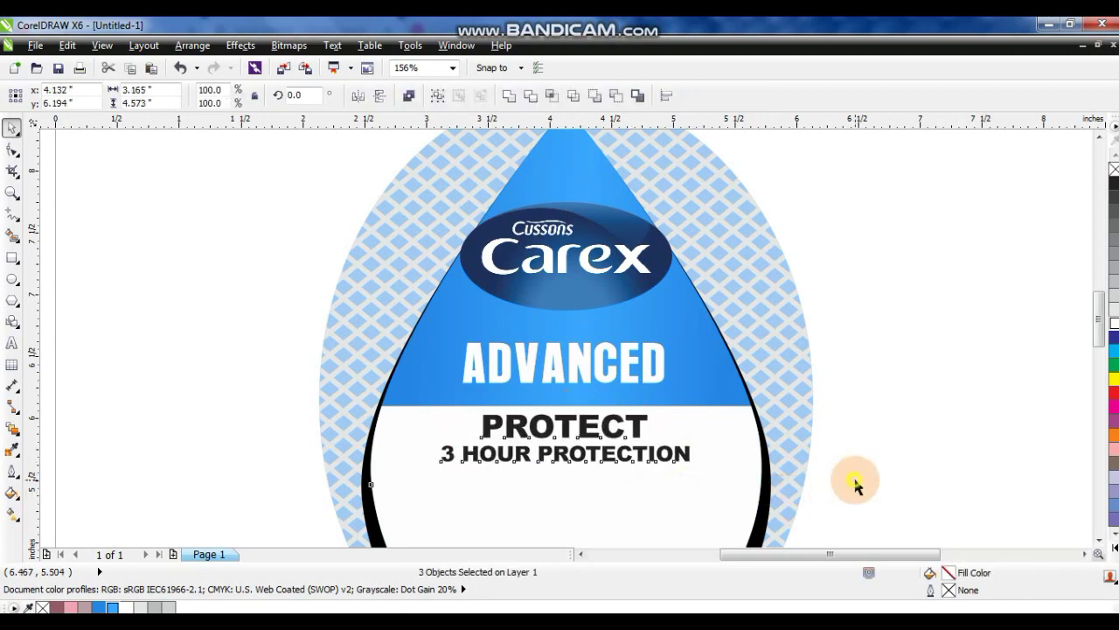
pyautogui.click(857, 482)
# Move the 3 HOUR PROTECTION line down slightly to widen the gap below PROTECT.
pyautogui.click(652, 458)
pyautogui.click(722, 445)
pyautogui.keyDown('shift'); pyautogui.click(764, 377); pyautogui.keyUp('shift')
pyautogui.hotkey('shift', 'F2')
pyautogui.click(759, 420)
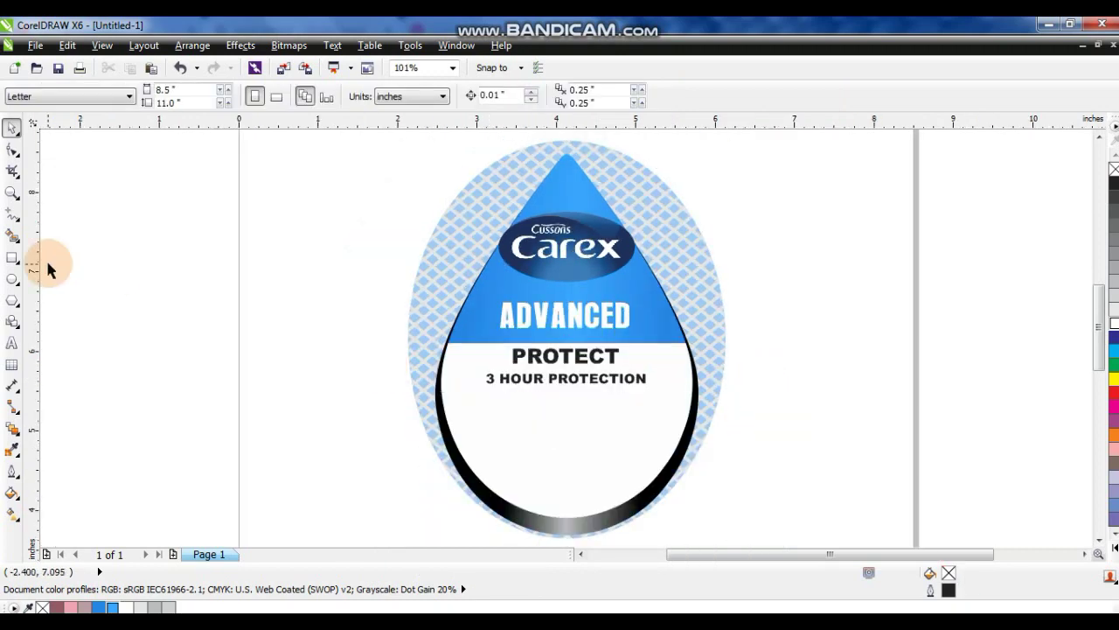
# Draw a rectangle about 2.17 × 0.34 in below 3 HOUR PROTECTION and round its corners to 0.171 in.
pyautogui.click(12, 257)
pyautogui.moveTo(487, 396); pyautogui.dragTo(658, 422)
pyautogui.click(12, 149)
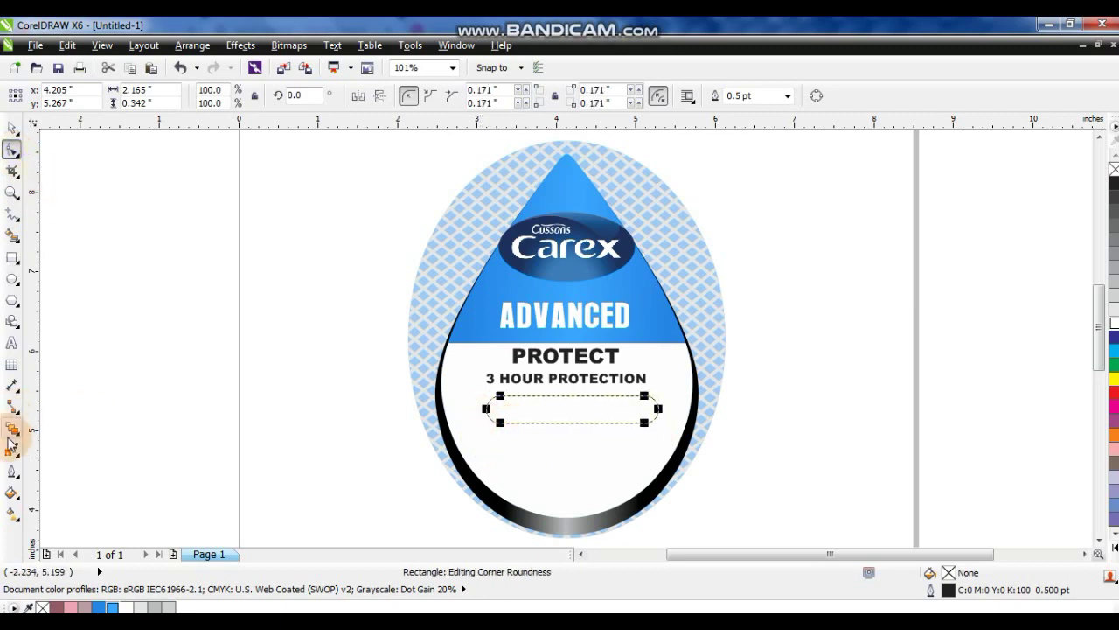
# Fill the rounded rectangle with uniform dark red, C35 M97 Y98 K55.
pyautogui.click(12, 514)
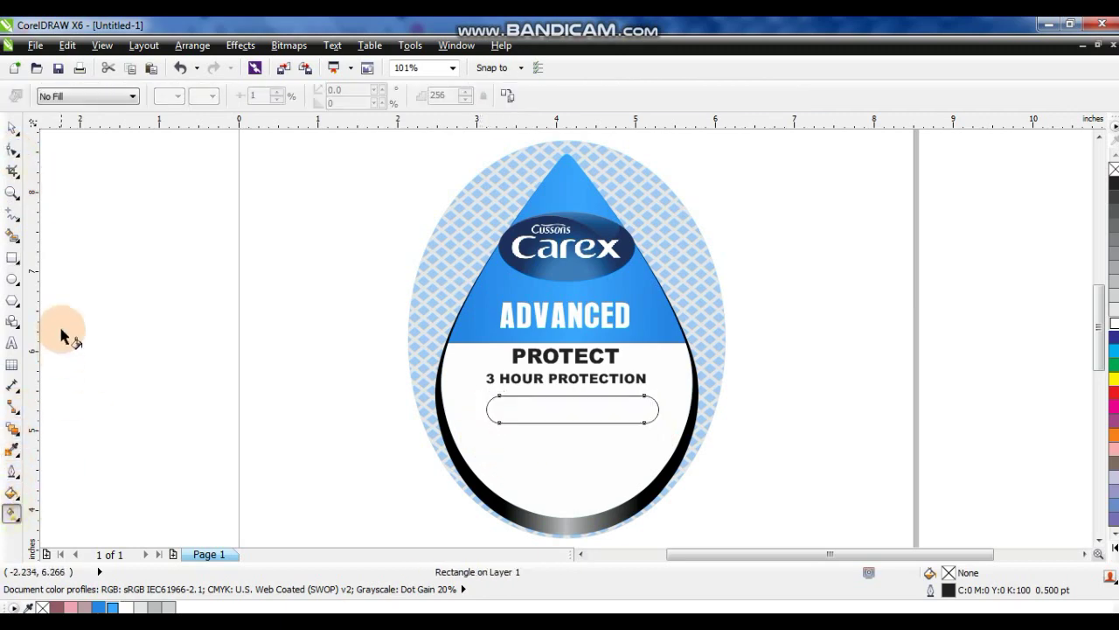
pyautogui.click(13, 492)
pyautogui.click(66, 369)
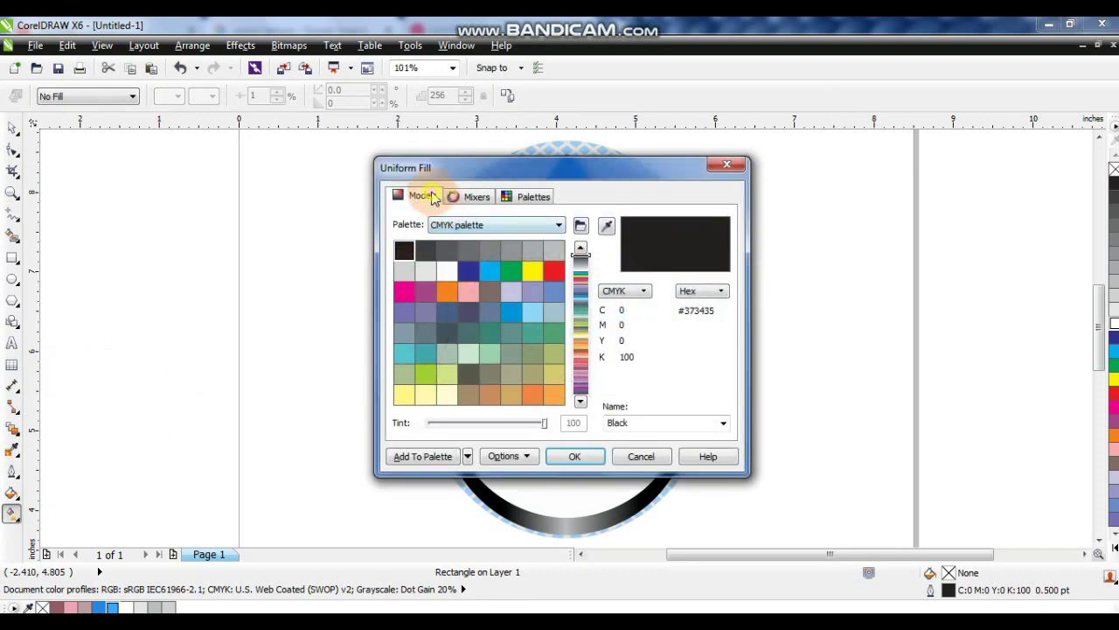
pyautogui.click(424, 194)
pyautogui.moveTo(582, 415); pyautogui.dragTo(580, 437)
pyautogui.click(550, 350)
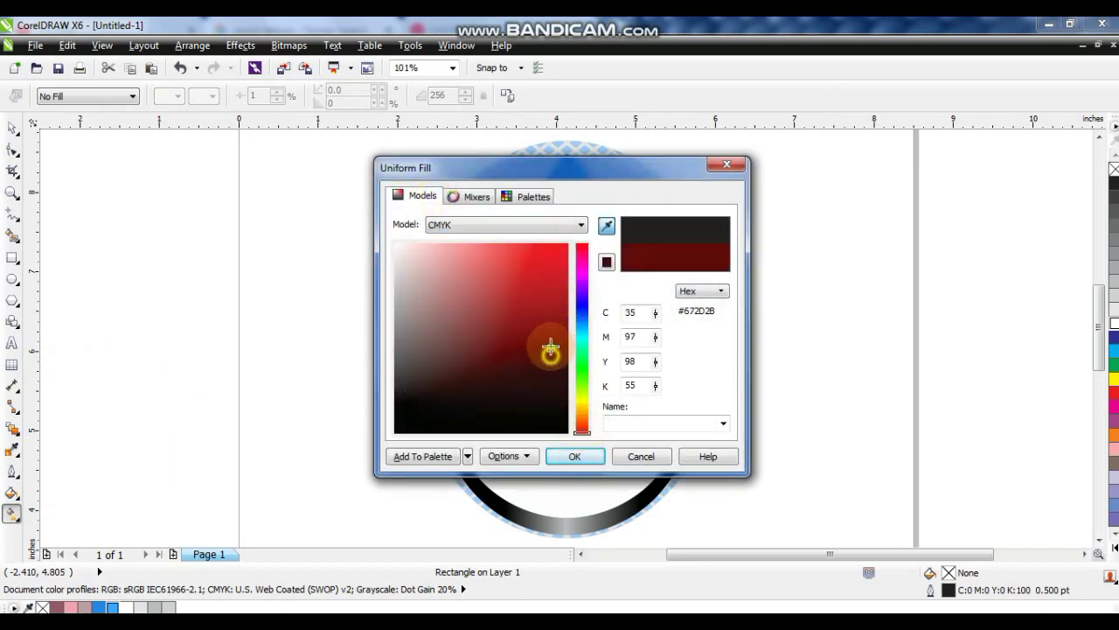
pyautogui.click(572, 456)
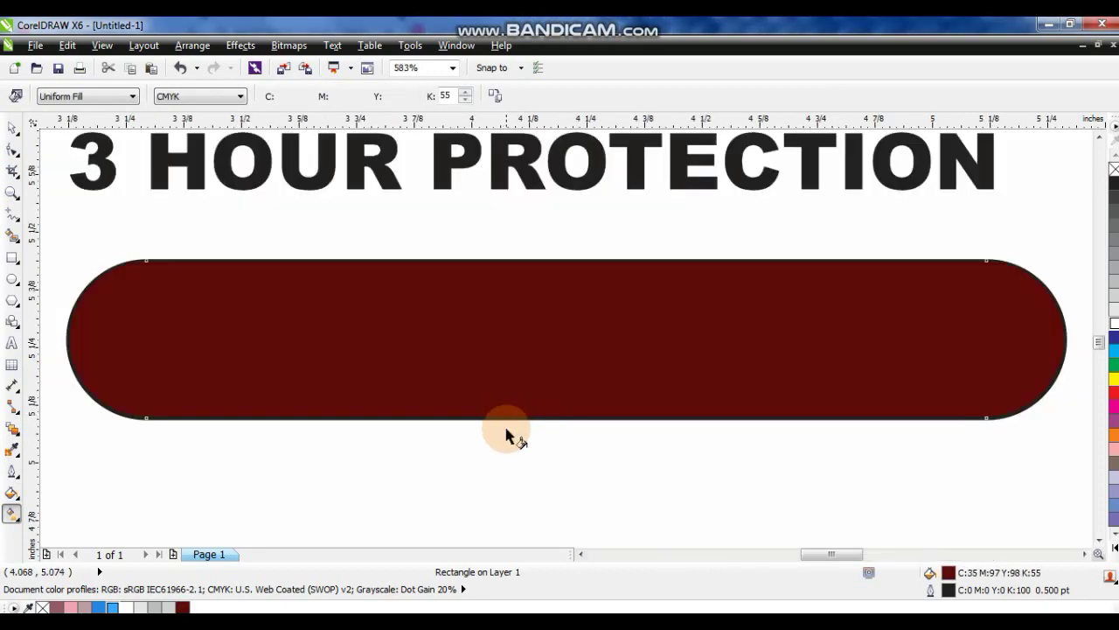